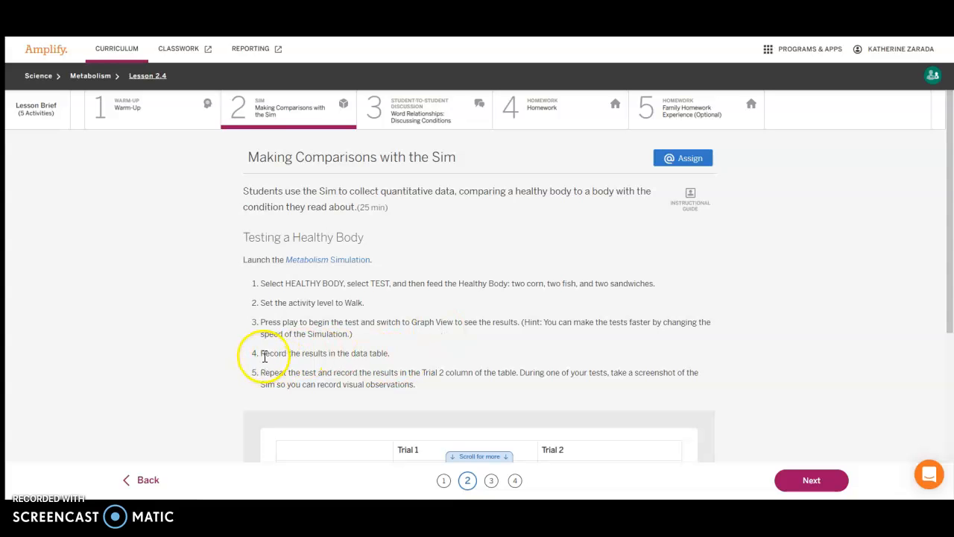
pyautogui.scroll(-3, 388, 358)
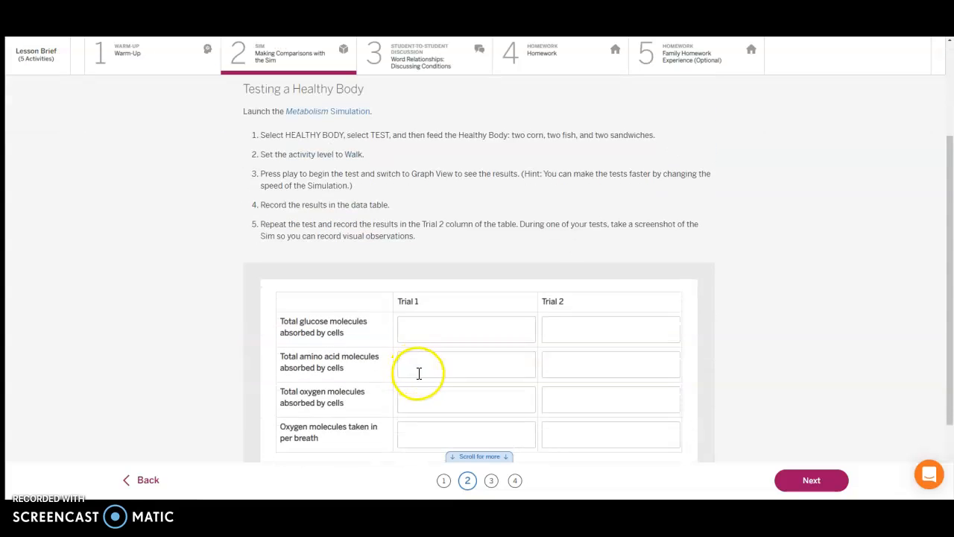
pyautogui.scroll(-3, 418, 369)
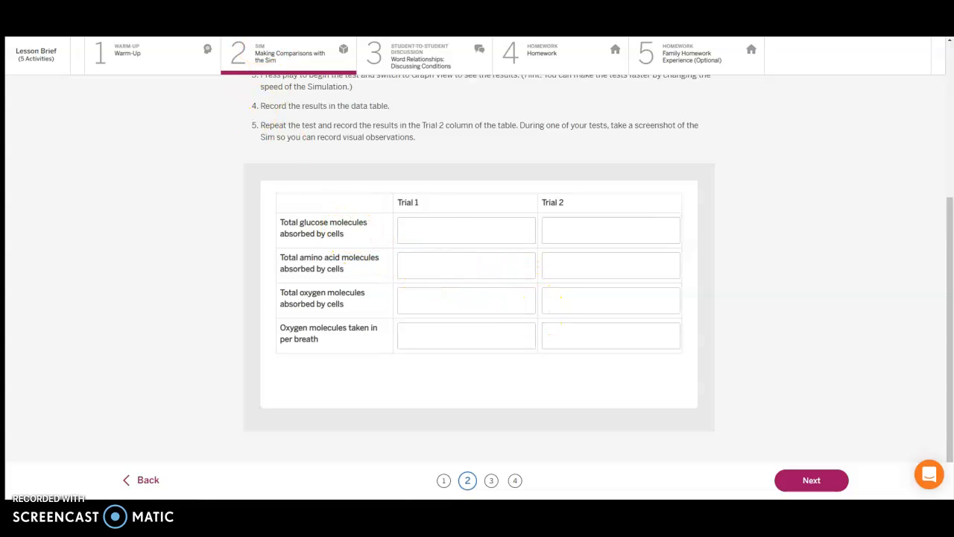
# Start the Metabolism Simulation over with the Healthy Body in Test mode
pyautogui.click(187, 69)
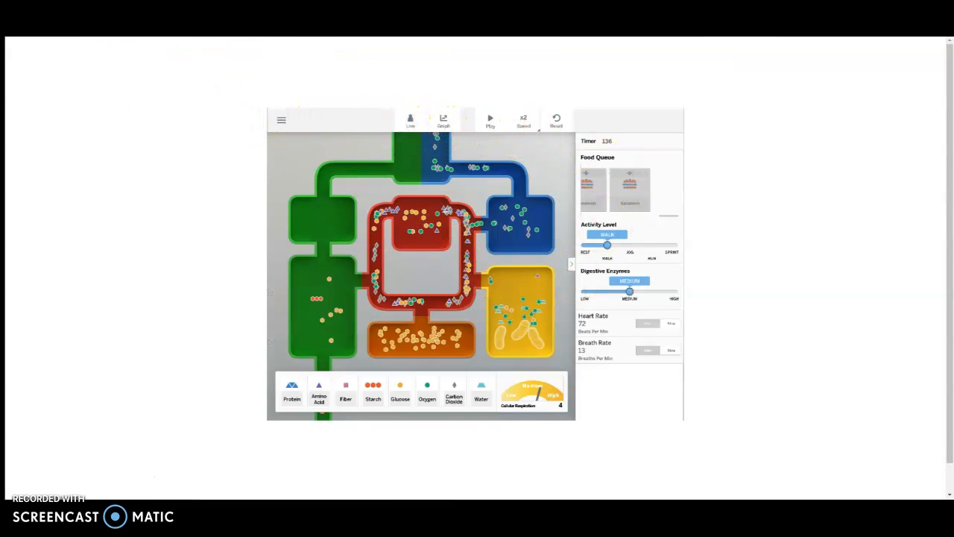
pyautogui.click(556, 119)
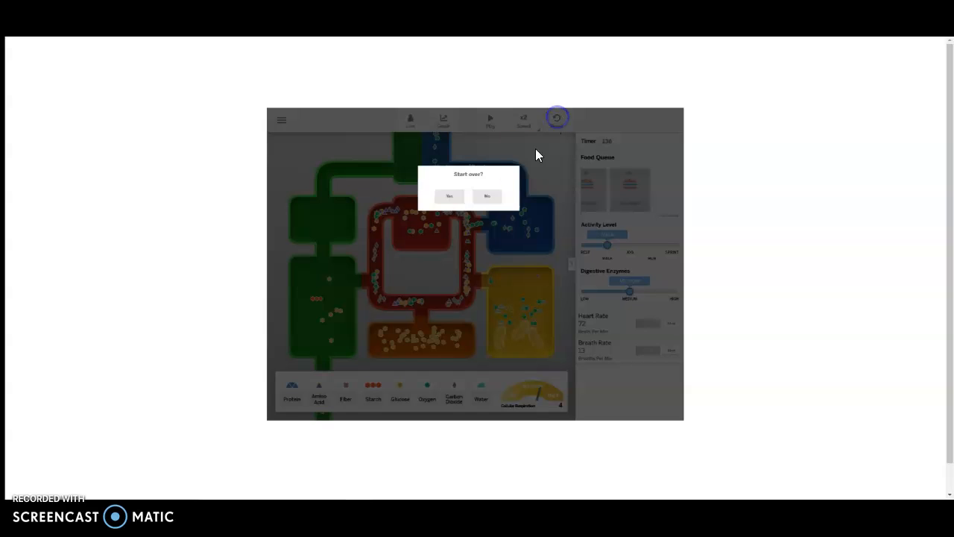
pyautogui.click(447, 198)
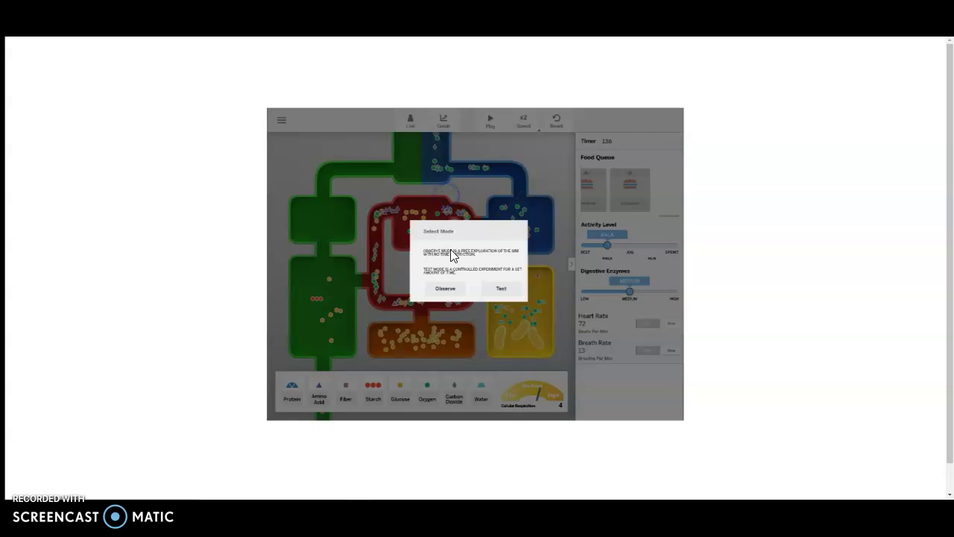
pyautogui.click(508, 285)
pyautogui.click(281, 120)
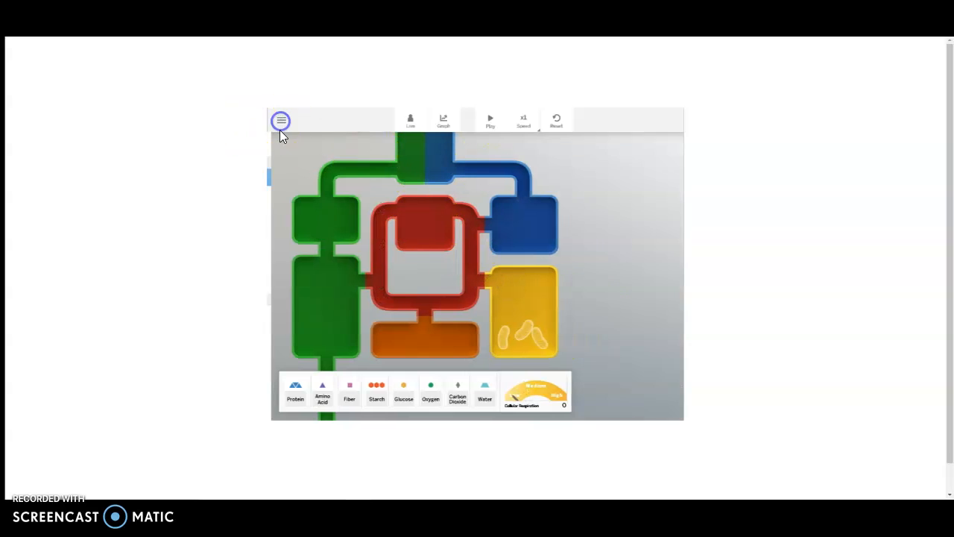
pyautogui.click(294, 177)
pyautogui.click(451, 198)
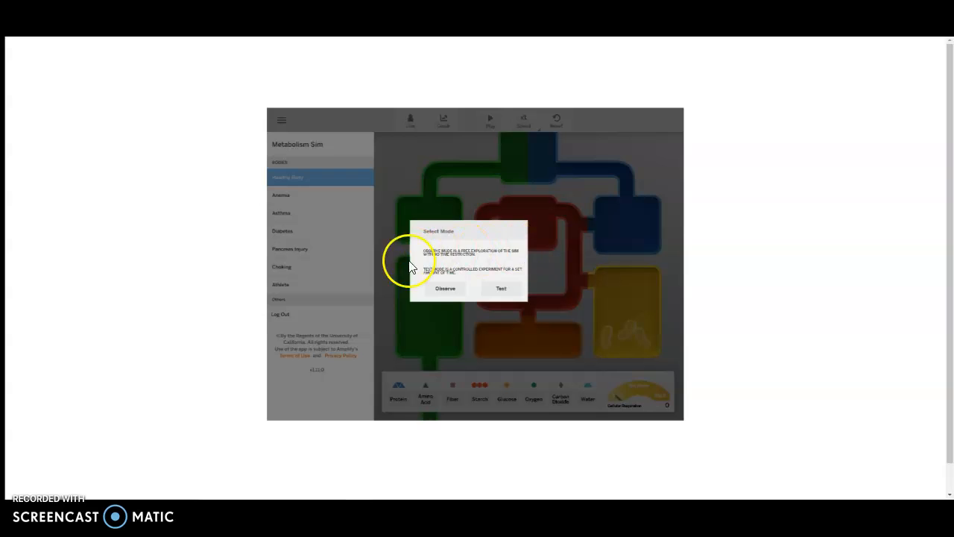
pyautogui.click(505, 291)
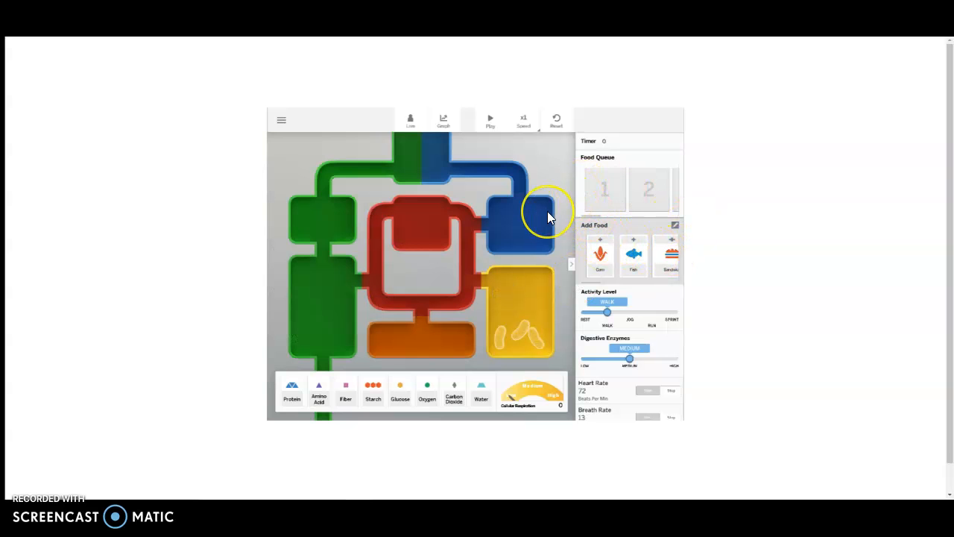
# Feed corn, fish and sandwiches at walking pace, run the test at x2 speed and view the results graph
pyautogui.click(600, 250)
pyautogui.click(633, 251)
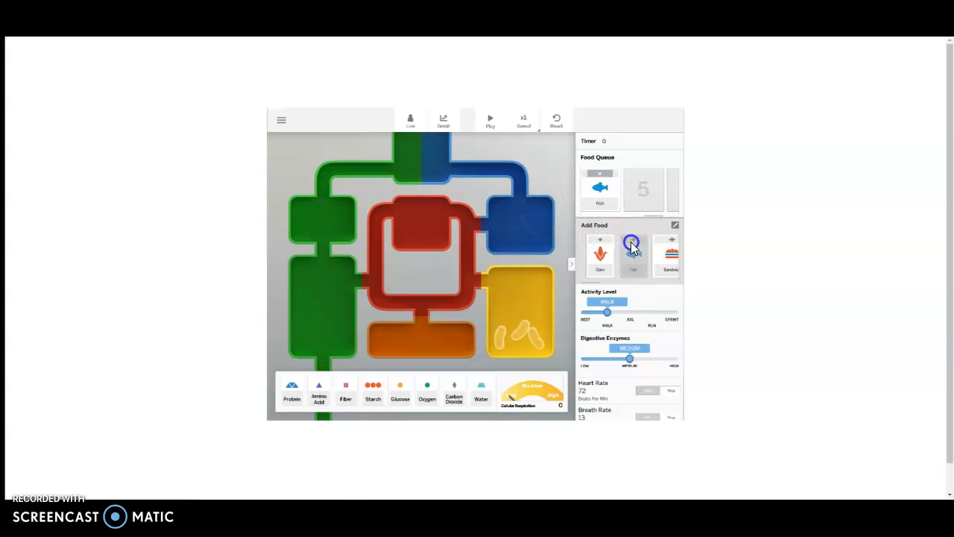
pyautogui.click(670, 246)
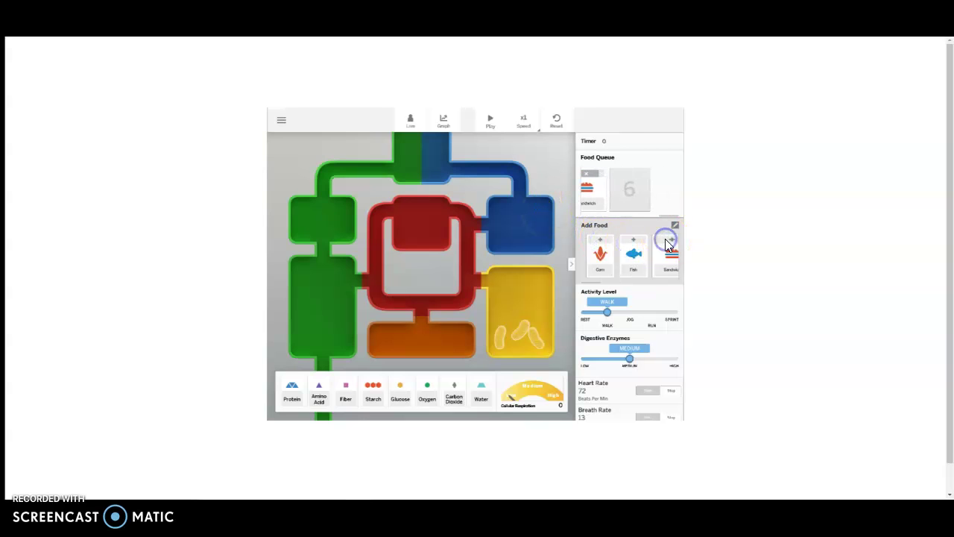
pyautogui.click(596, 319)
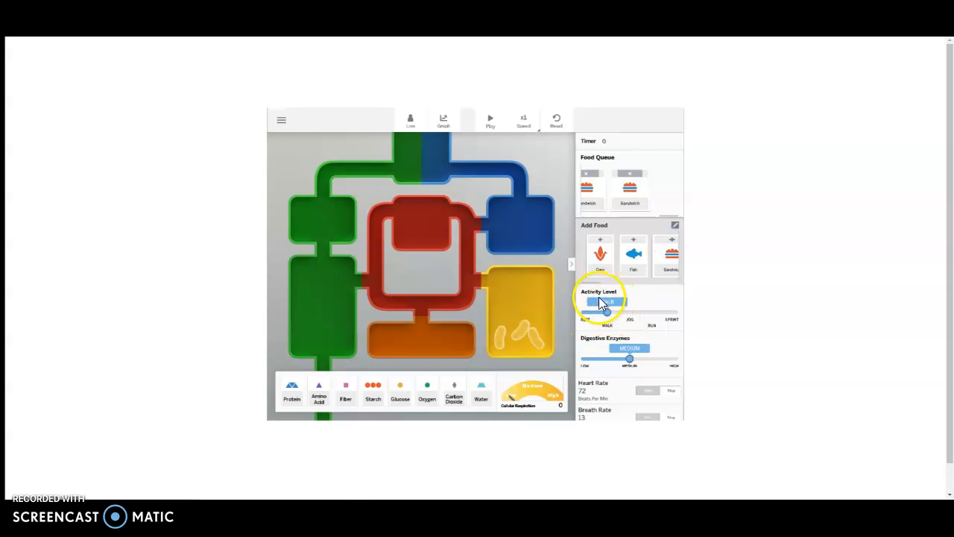
pyautogui.click(489, 120)
pyautogui.click(524, 120)
pyautogui.click(526, 212)
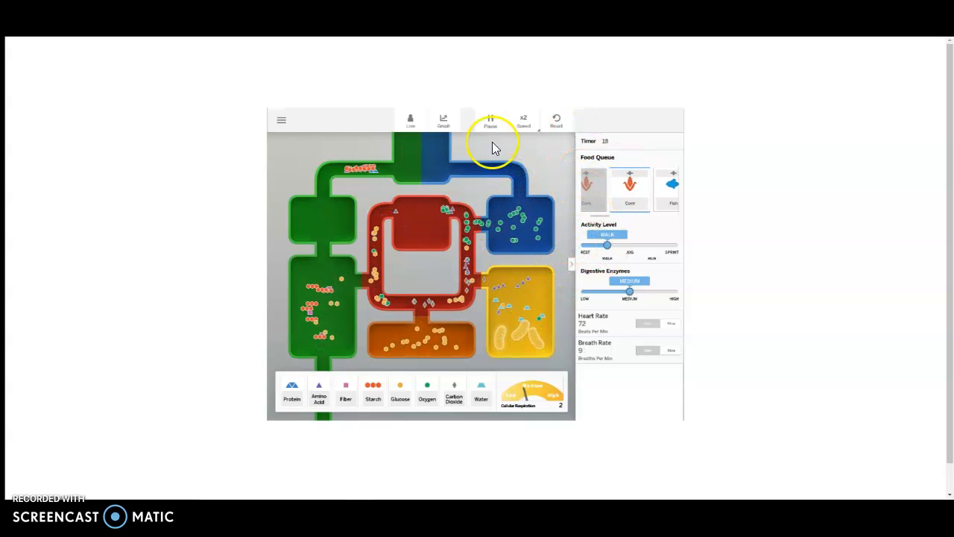
pyautogui.click(442, 121)
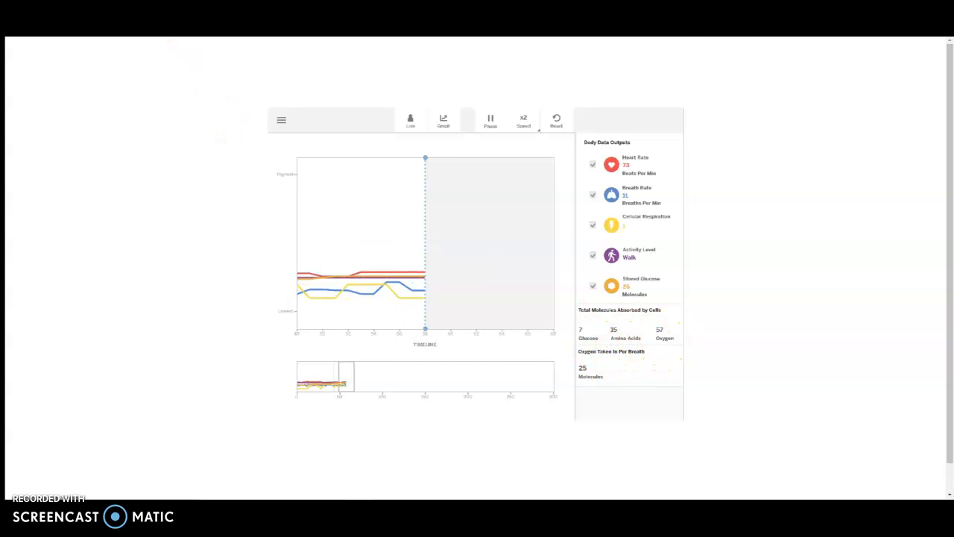
# Compare the graphed molecule totals with the lesson's empty data table, then pause the test and return to the live body view
pyautogui.hotkey('alt', 'Tab')
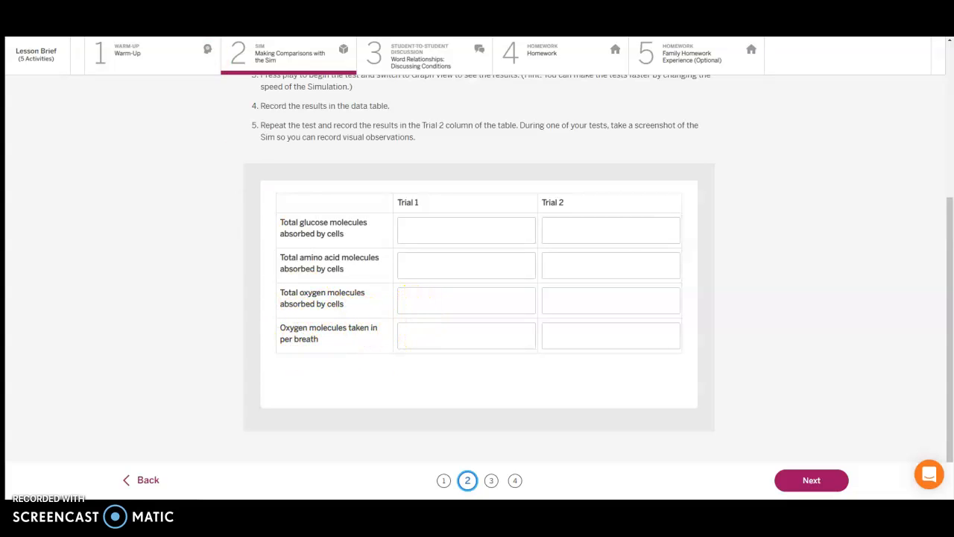
pyautogui.hotkey('alt', 'Tab')
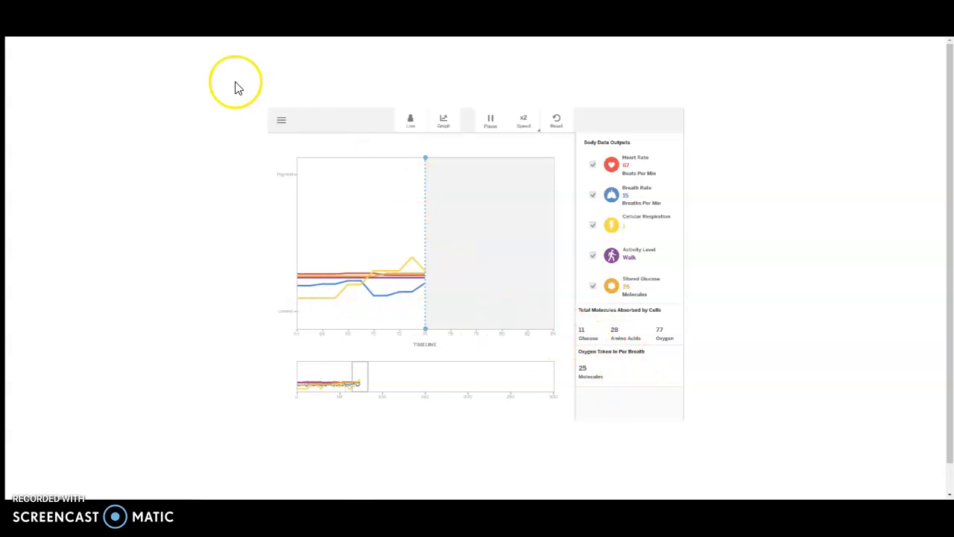
pyautogui.hotkey('alt', 'Tab')
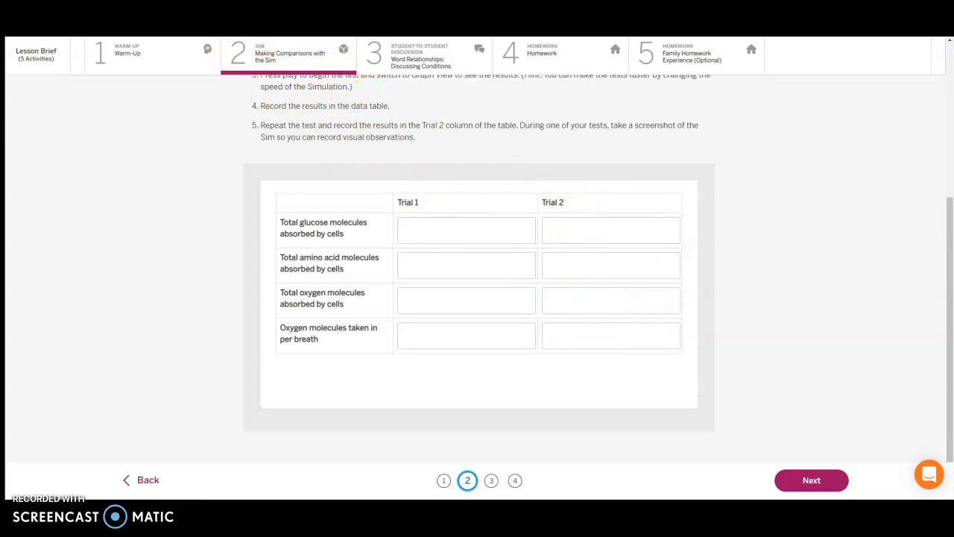
pyautogui.hotkey('alt', 'Tab')
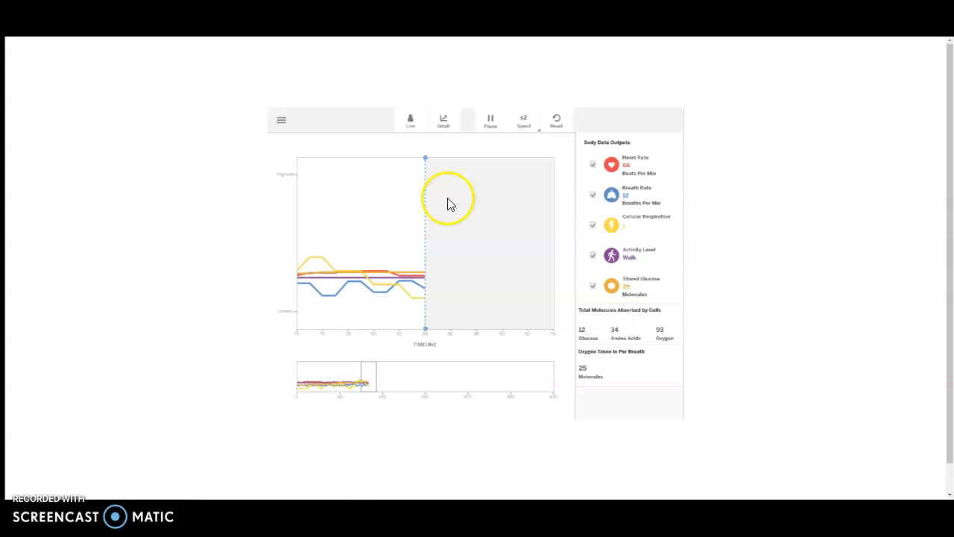
pyautogui.click(491, 119)
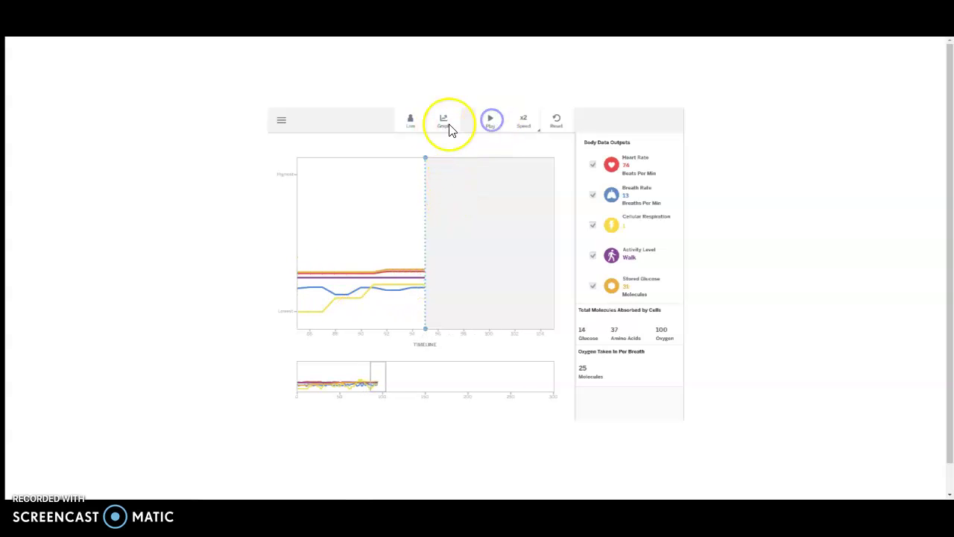
pyautogui.click(411, 121)
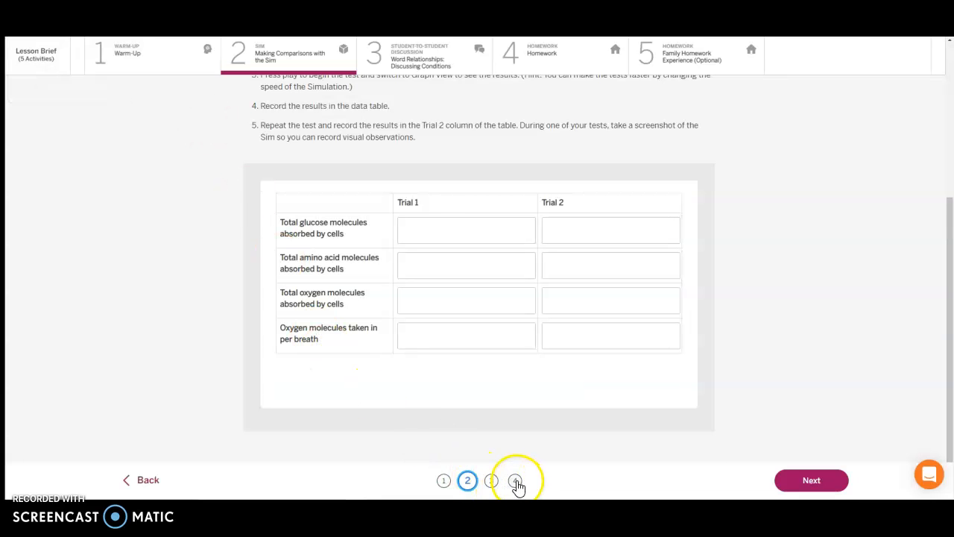
# Go to the Comparing Your Results page and review its two screenshot upload boxes
pyautogui.click(515, 481)
pyautogui.scroll(-3, 379, 306)
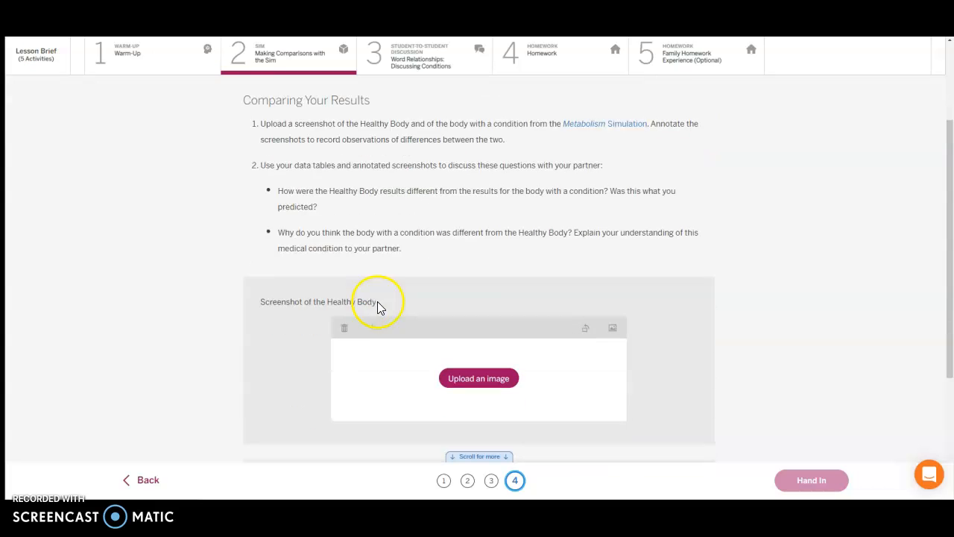
pyautogui.scroll(-1, 379, 305)
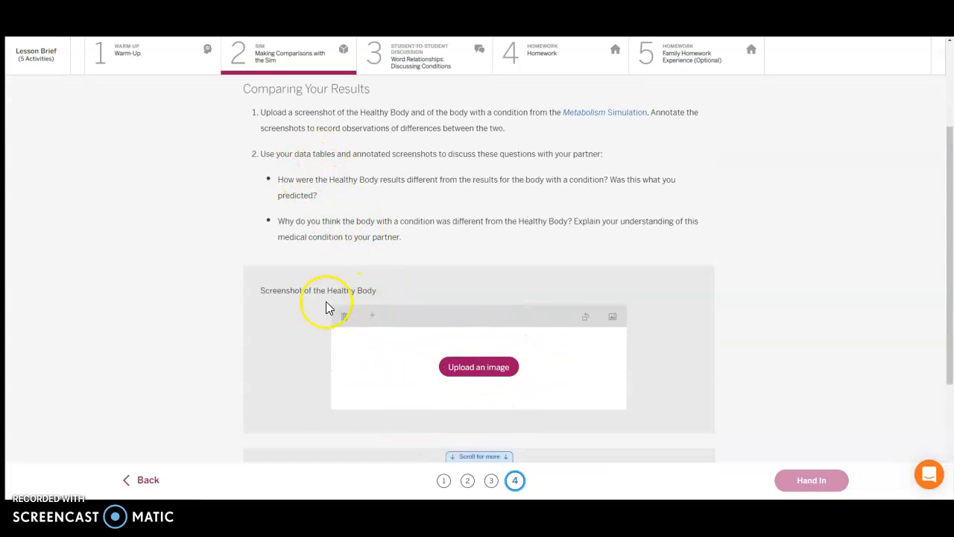
pyautogui.scroll(-3, 521, 365)
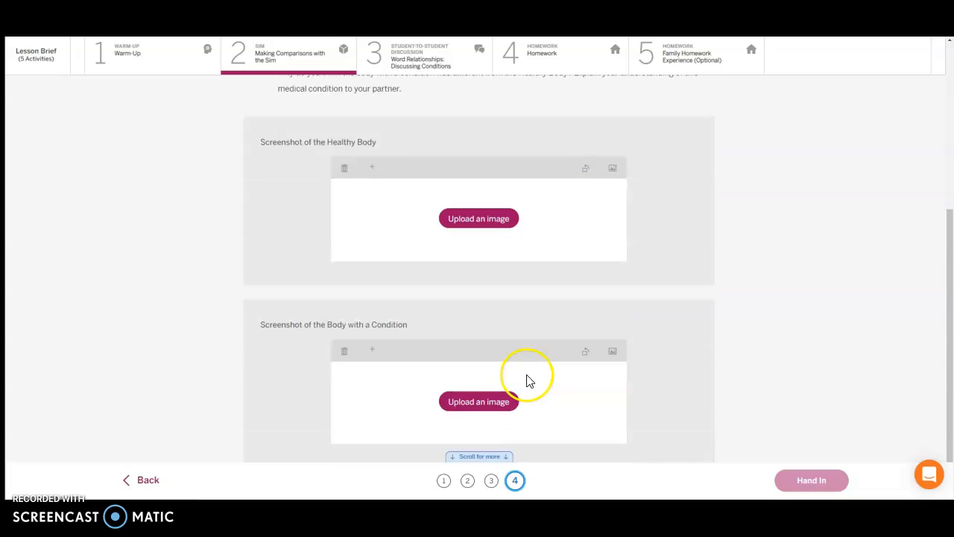
pyautogui.scroll(-1, 522, 372)
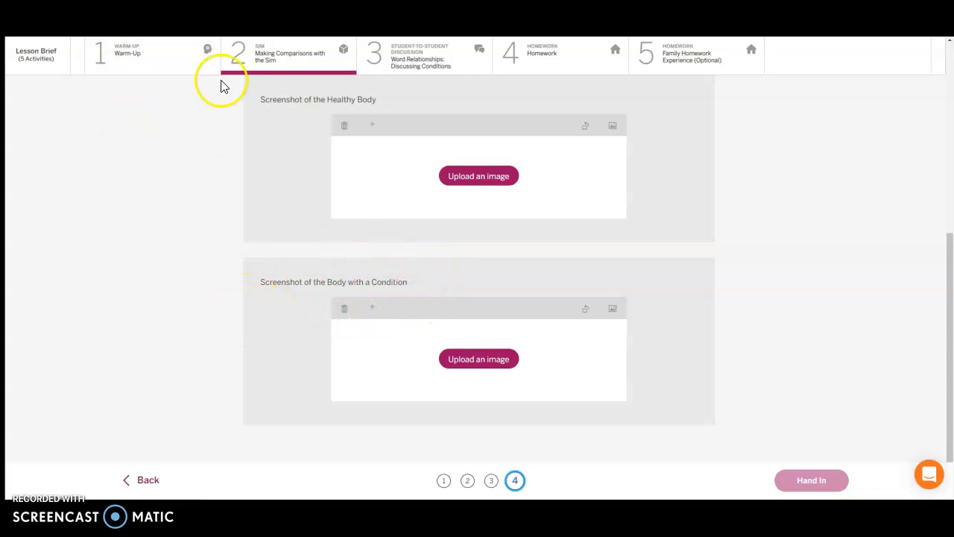
pyautogui.scroll(3, 299, 172)
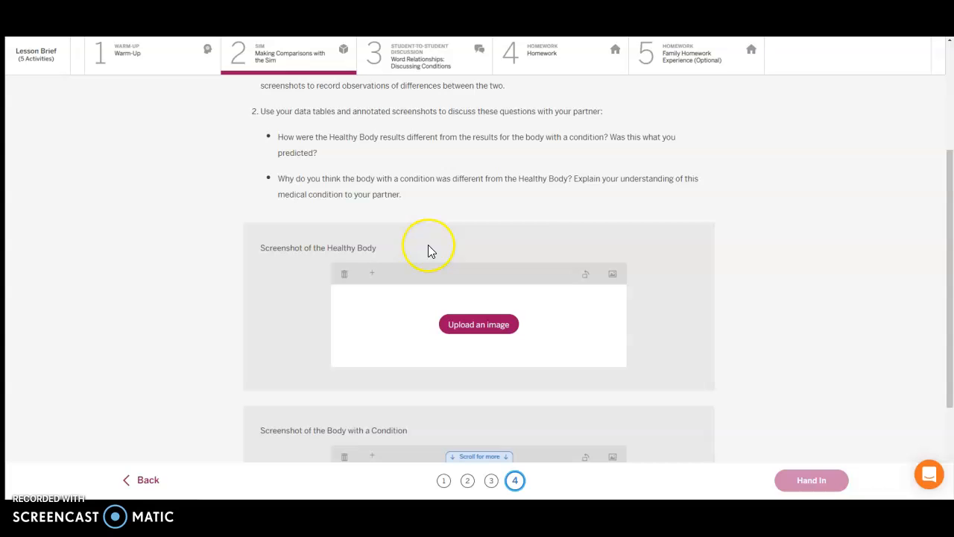
pyautogui.click(462, 328)
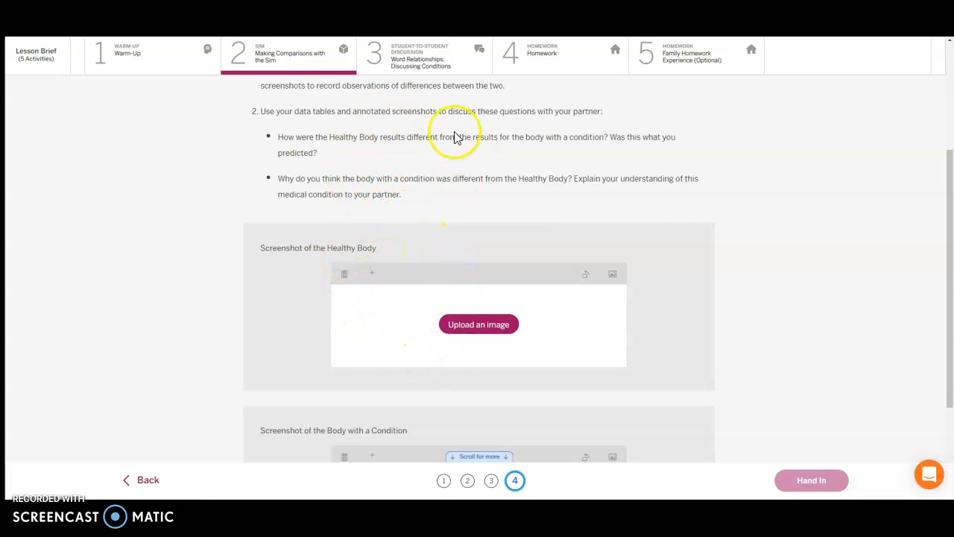
pyautogui.click(492, 480)
pyautogui.scroll(-3, 477, 313)
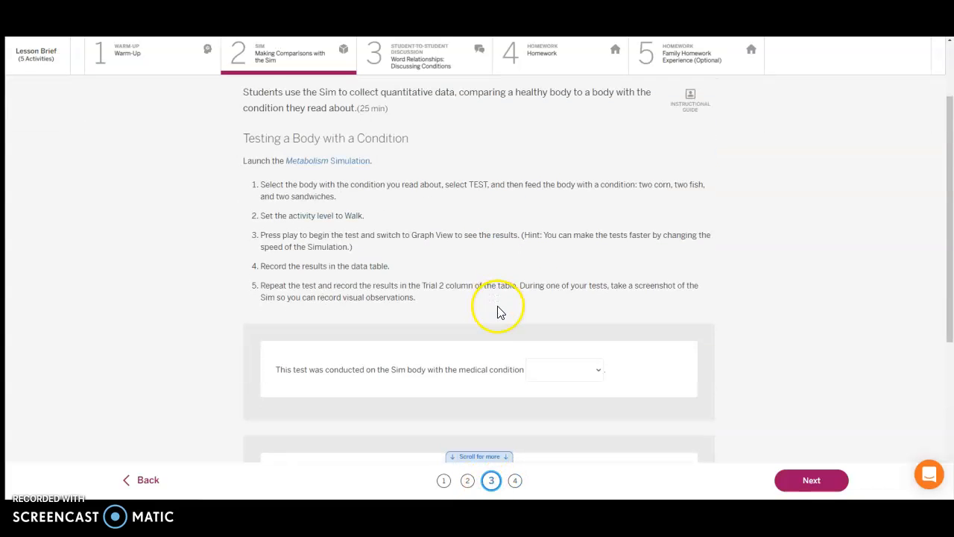
pyautogui.scroll(-3, 492, 306)
pyautogui.scroll(-3, 500, 328)
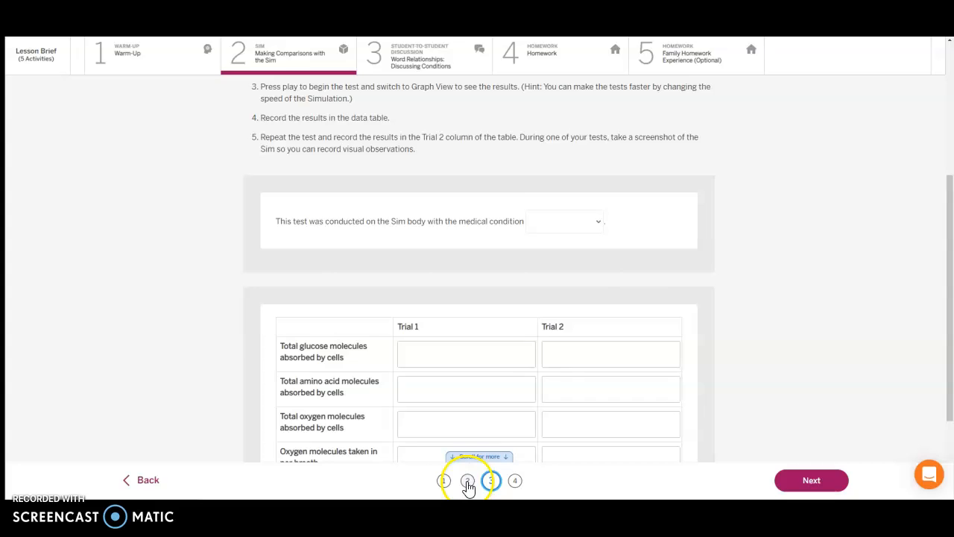
pyautogui.click(468, 481)
pyautogui.scroll(-3, 552, 343)
pyautogui.scroll(-3, 552, 331)
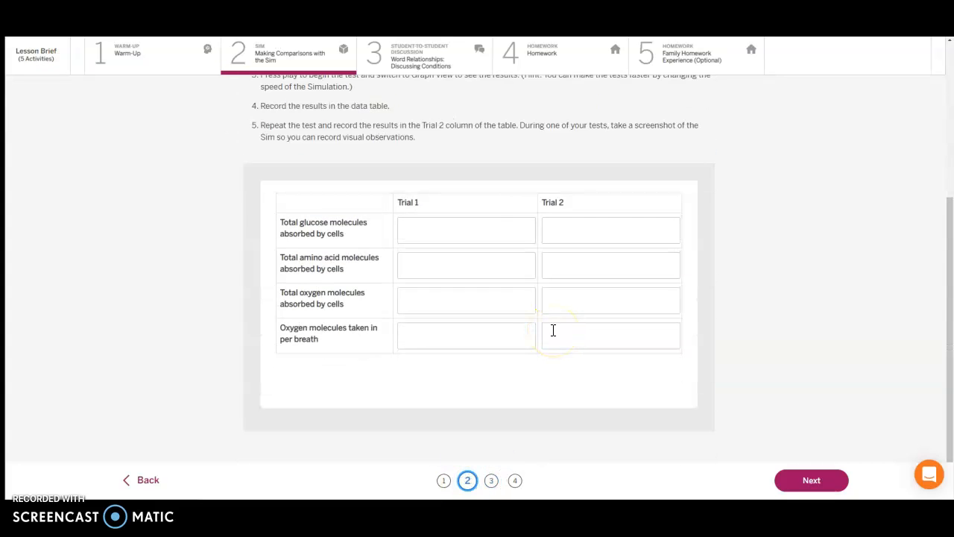
pyautogui.click(491, 481)
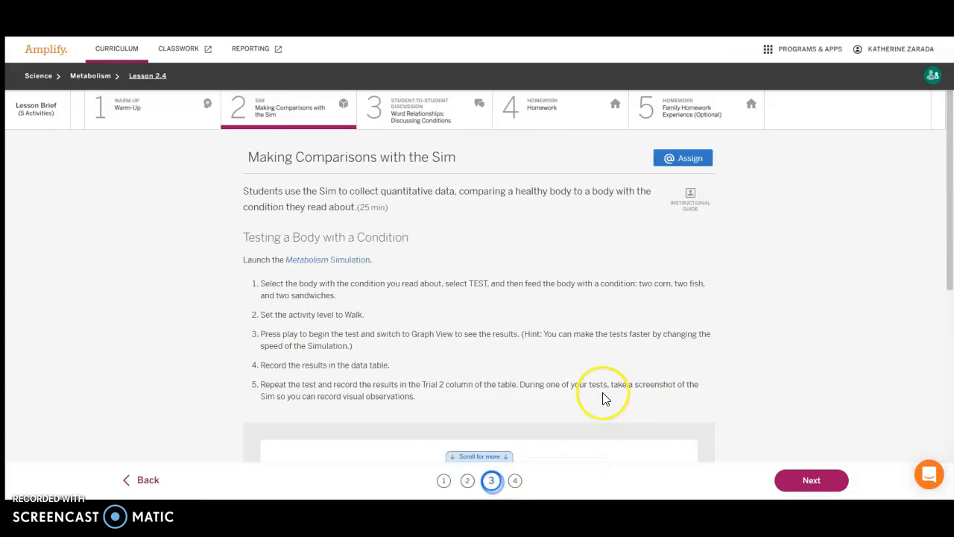
pyautogui.scroll(-2, 622, 361)
pyautogui.scroll(-3, 622, 362)
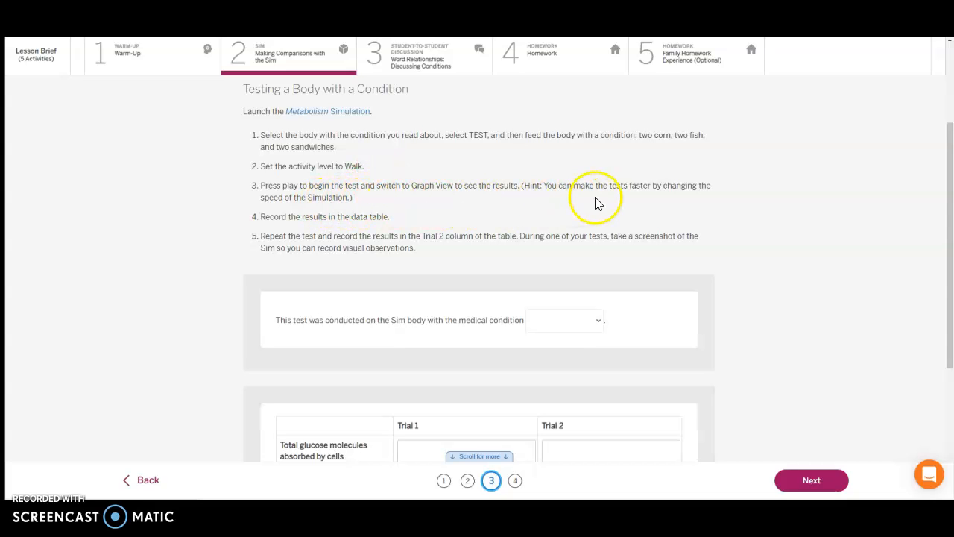
# Start the Asthma body in the Metabolism Simulation in Test mode
pyautogui.click(214, 43)
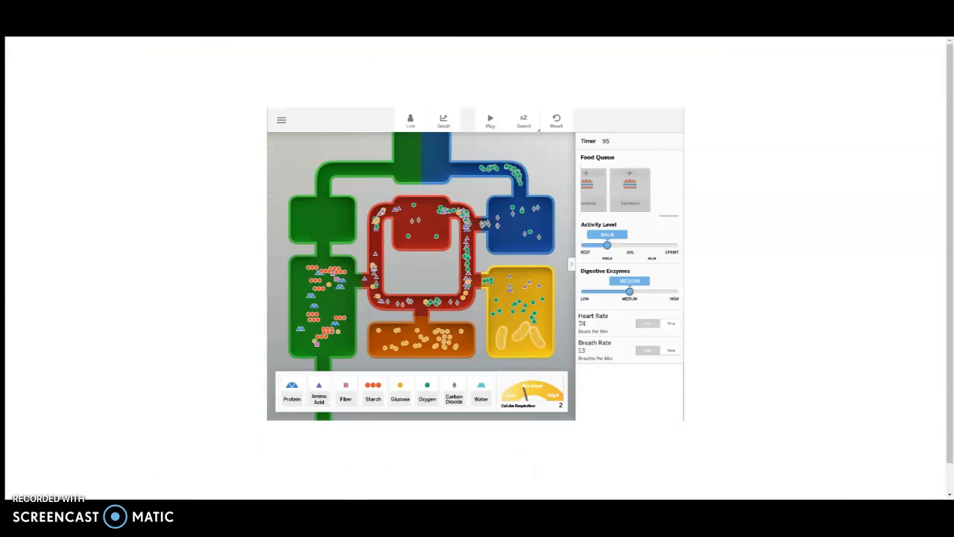
pyautogui.click(282, 121)
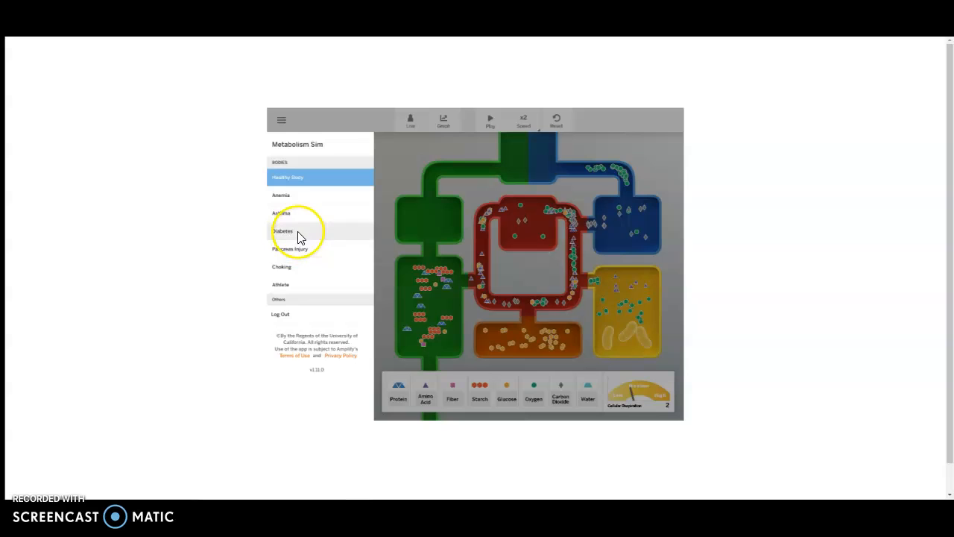
pyautogui.click(298, 213)
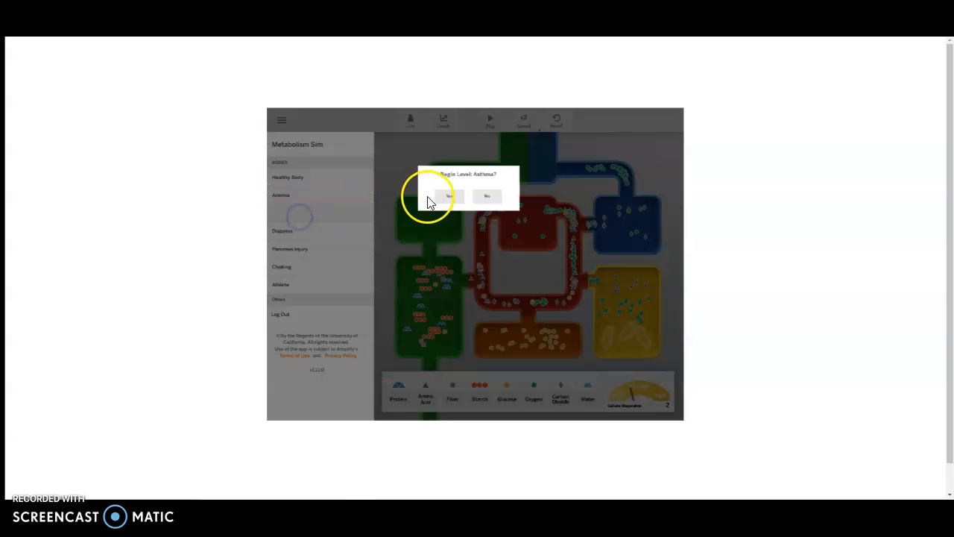
pyautogui.click(452, 198)
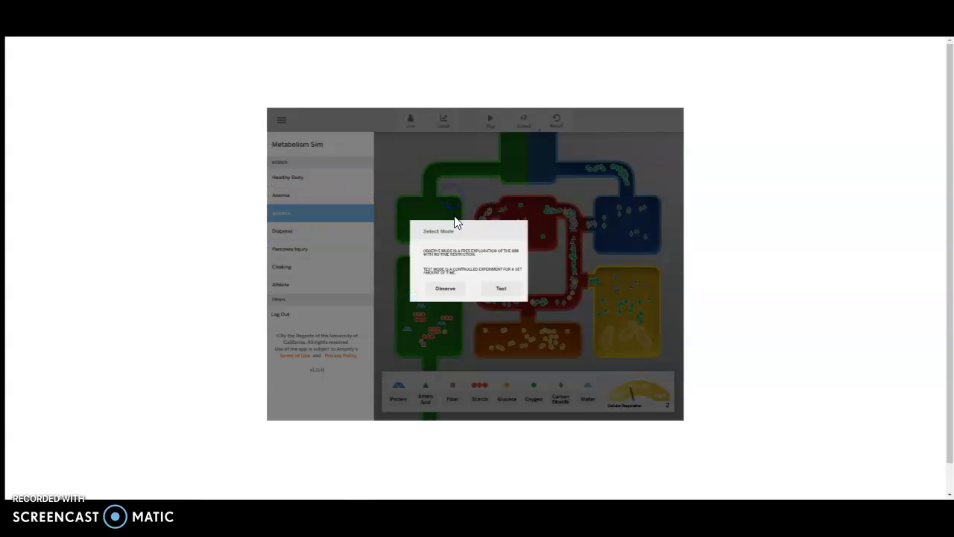
pyautogui.click(504, 293)
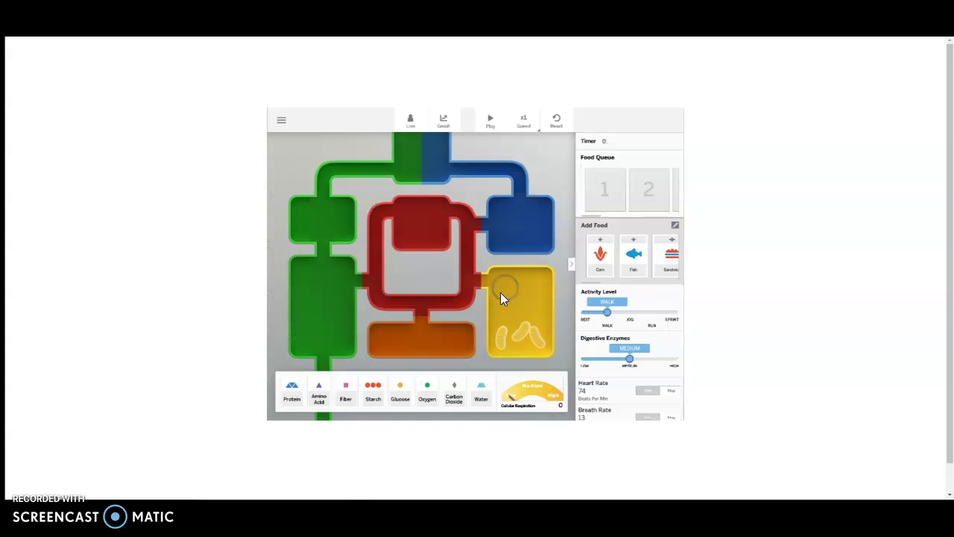
# Feed two corn, fish and two sandwiches, run the test at x2 speed, view the graph and return to Live
pyautogui.click(601, 246)
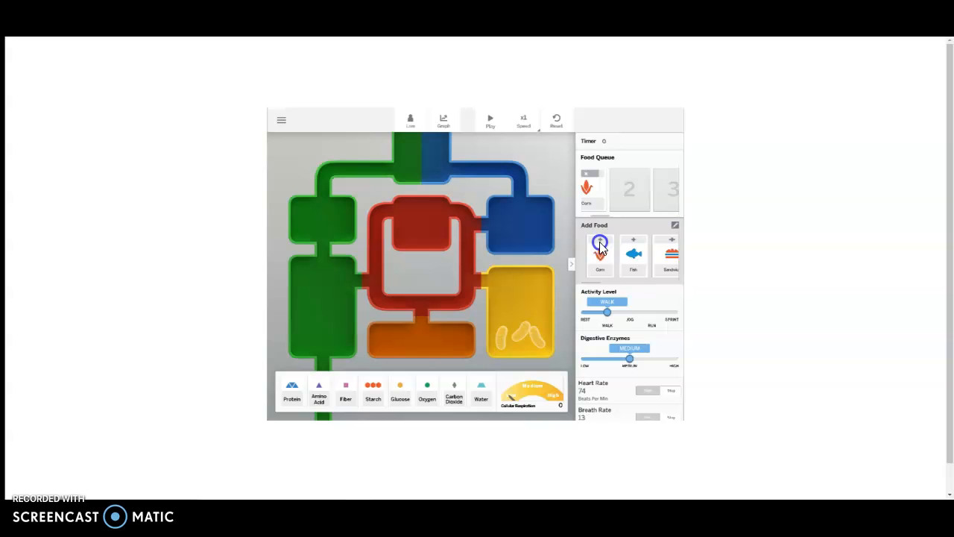
pyautogui.click(601, 246)
pyautogui.click(634, 245)
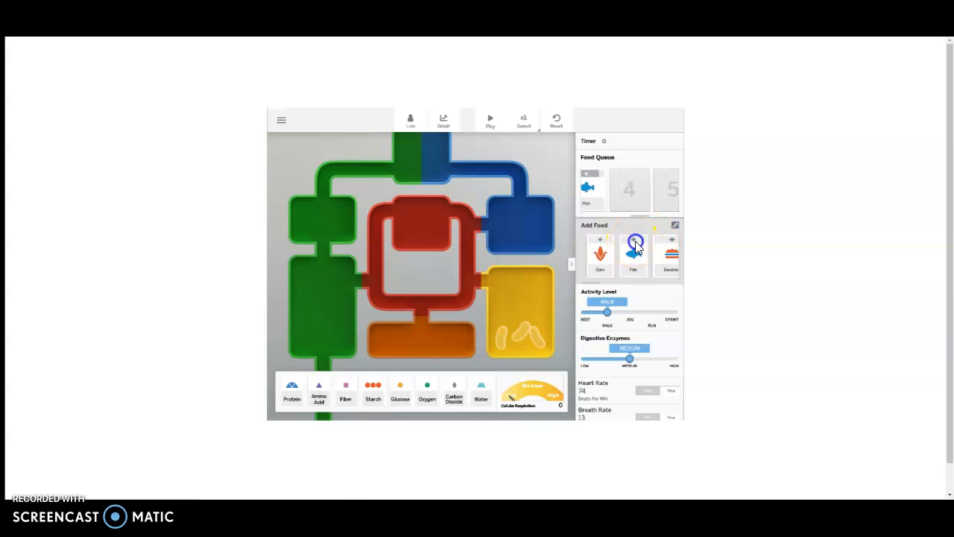
pyautogui.click(635, 244)
pyautogui.click(671, 254)
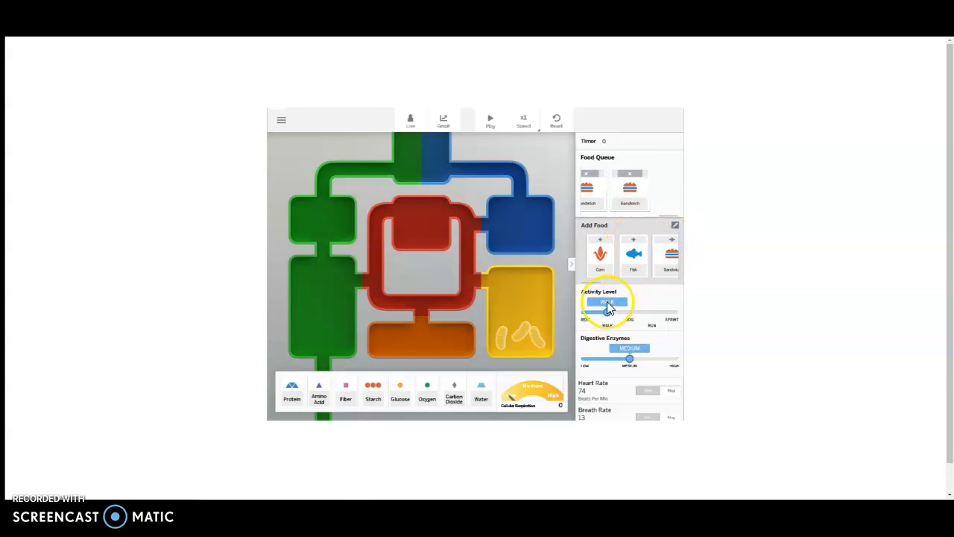
pyautogui.click(491, 121)
pyautogui.click(523, 121)
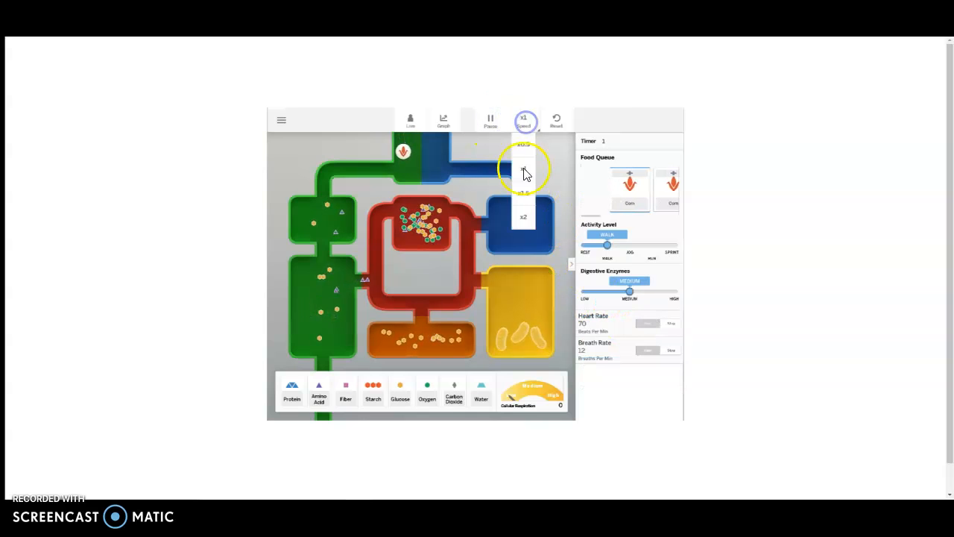
pyautogui.click(523, 216)
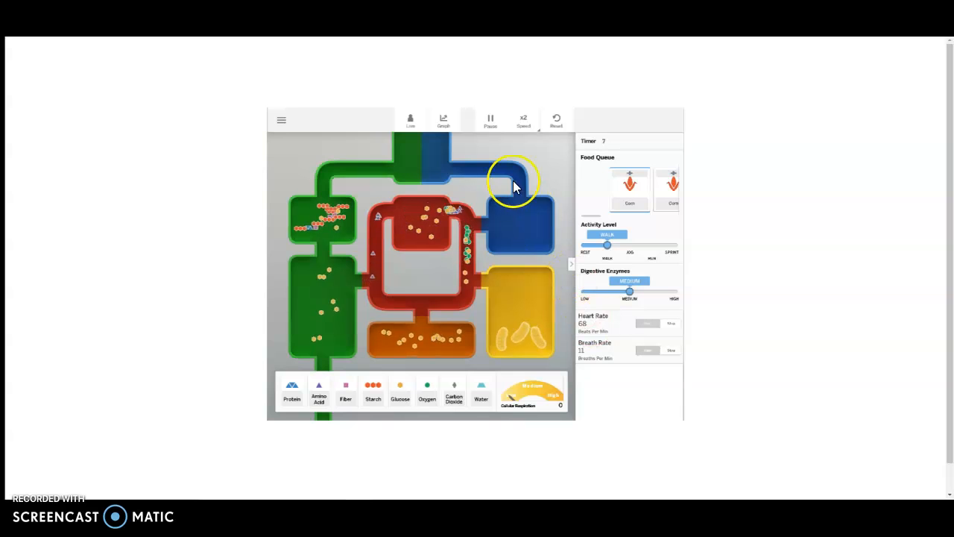
pyautogui.click(446, 120)
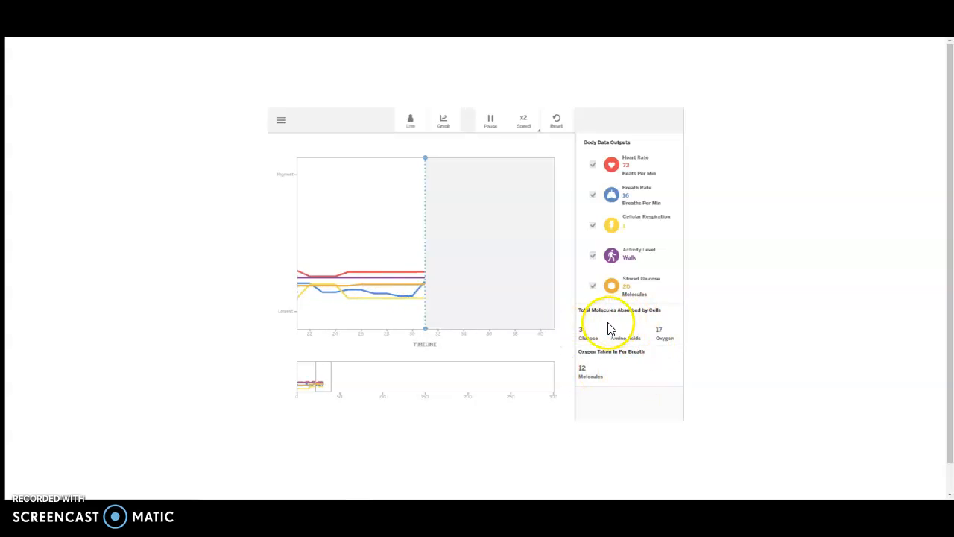
pyautogui.click(410, 121)
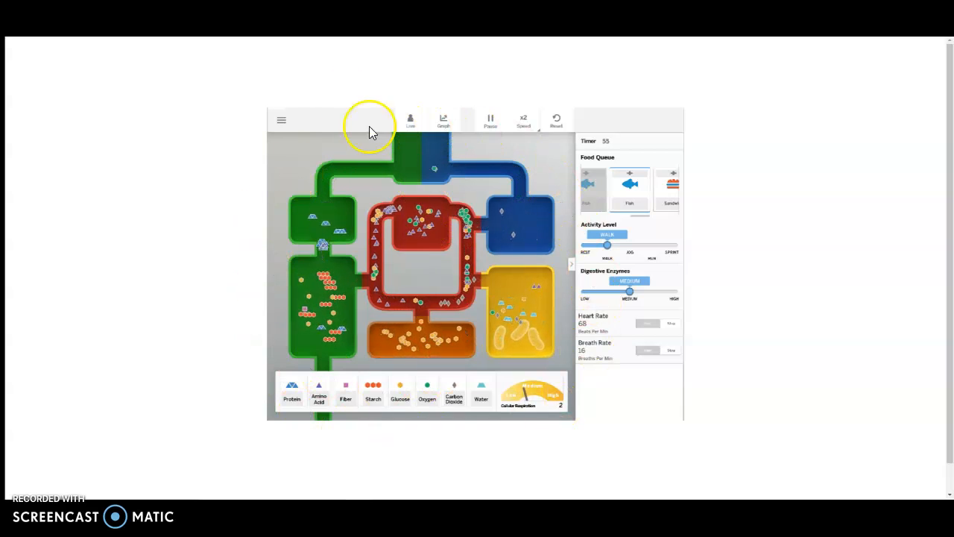
# Review the Comparing Your Results page and the medical-condition options on the Testing a Body with a Condition page
pyautogui.hotkey('ctrl', 'Tab')
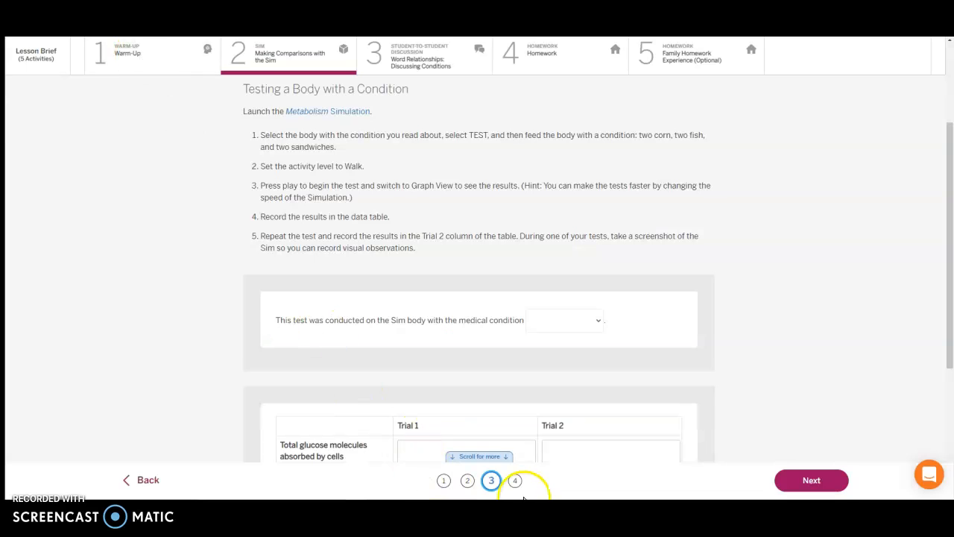
pyautogui.click(515, 480)
pyautogui.scroll(-5, 470, 335)
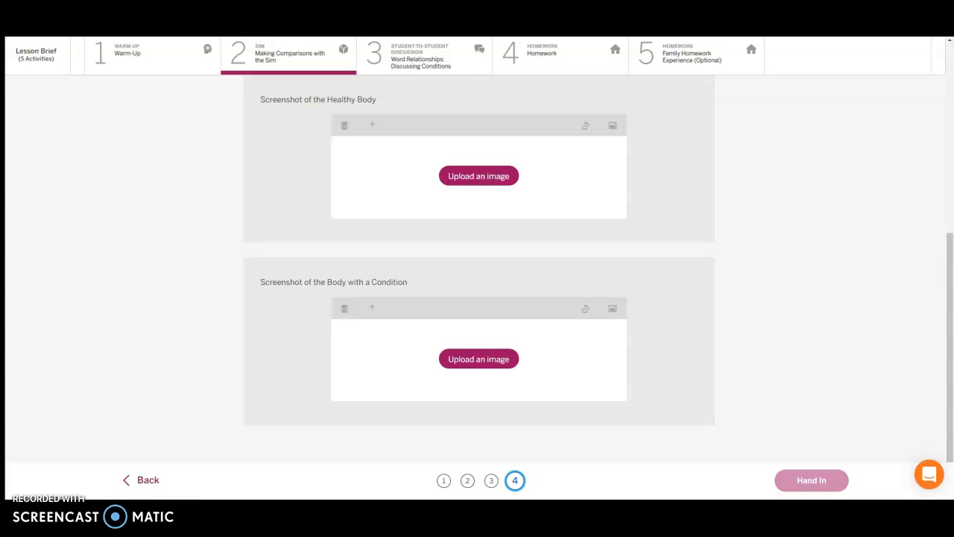
pyautogui.click(491, 480)
pyautogui.scroll(5, 514, 171)
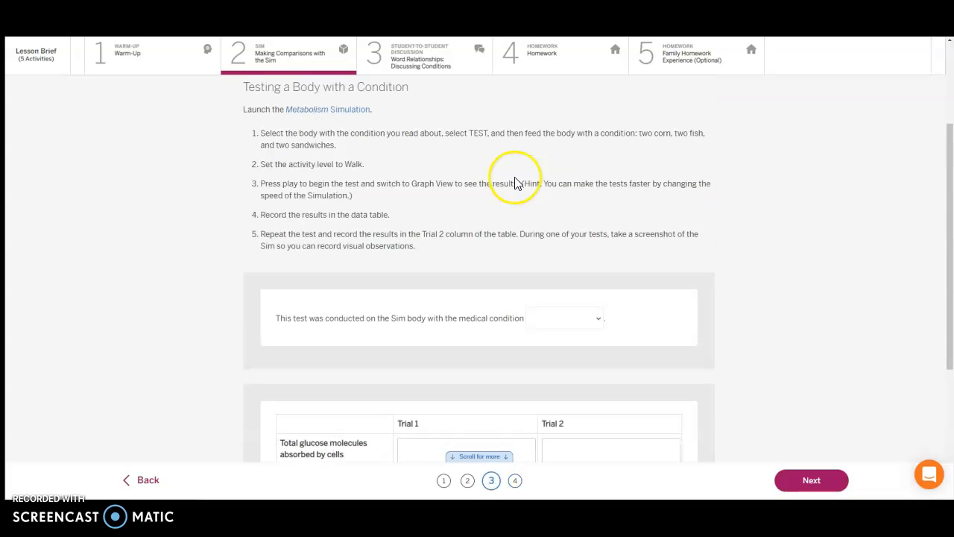
pyautogui.scroll(-3, 477, 320)
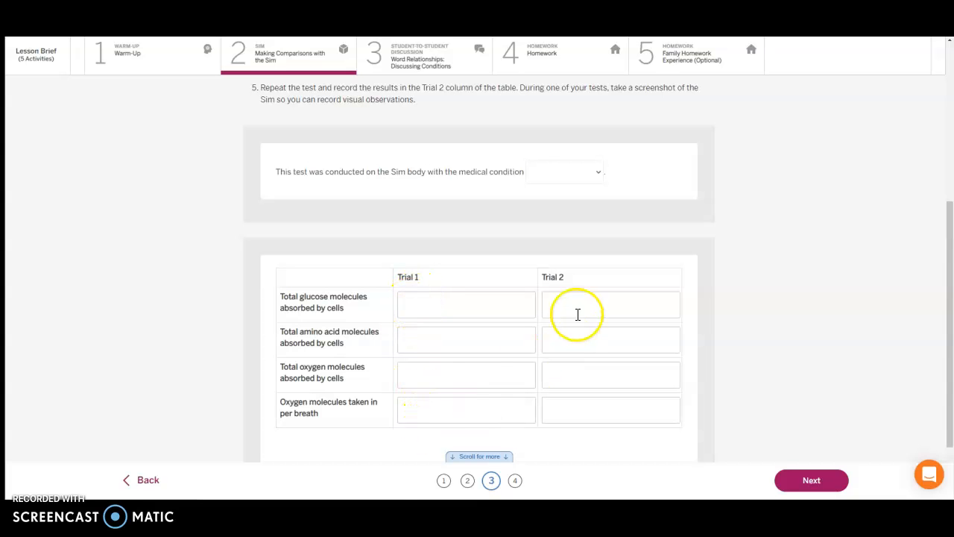
pyautogui.click(552, 172)
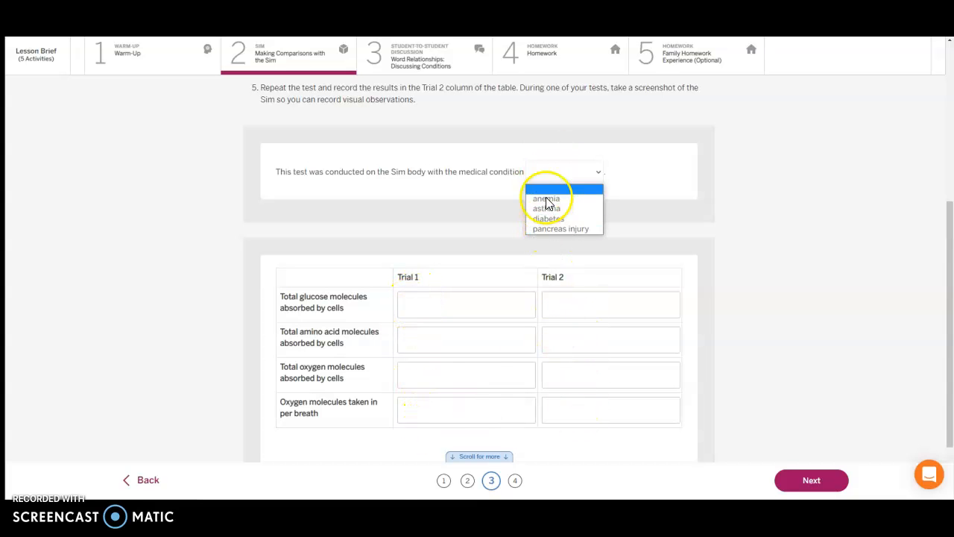
pyautogui.click(682, 227)
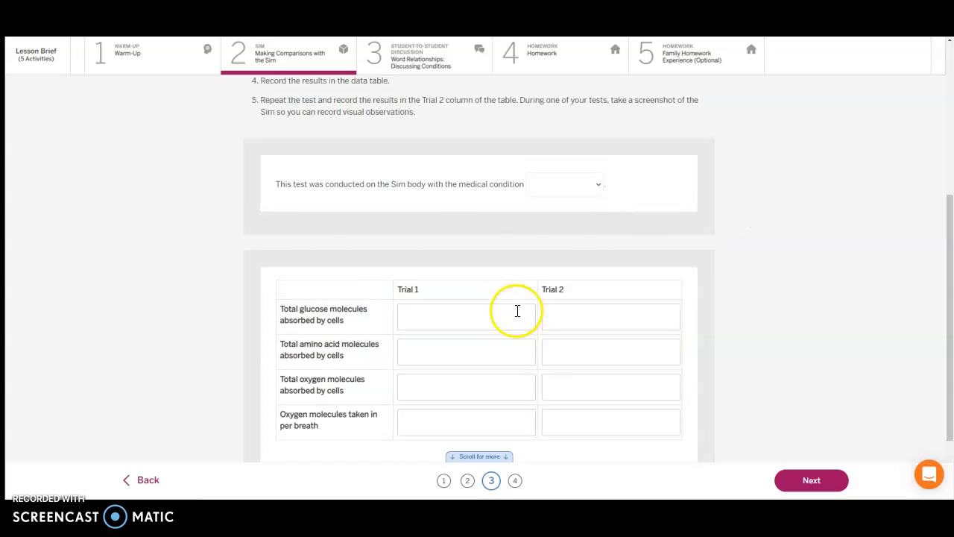
pyautogui.scroll(3, 515, 313)
pyautogui.click(514, 480)
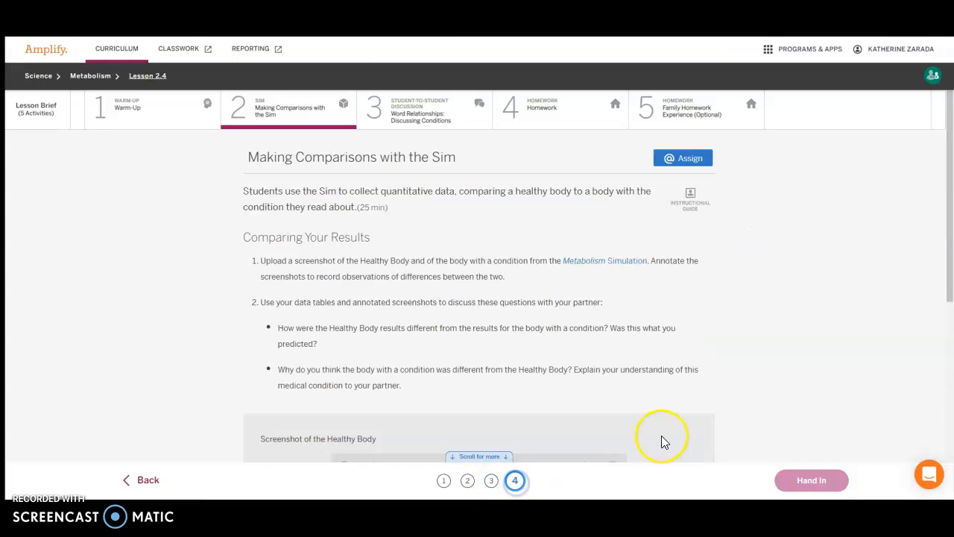
pyautogui.scroll(-4, 728, 392)
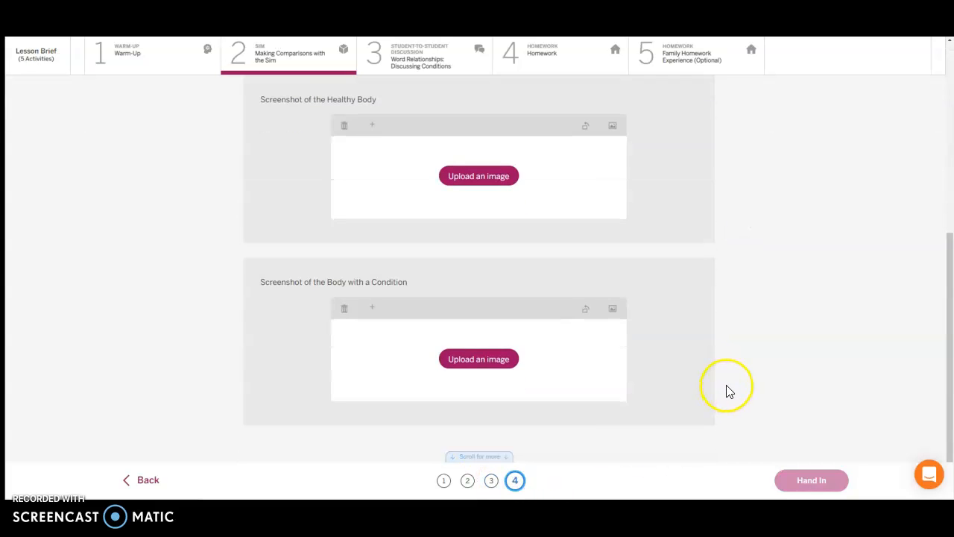
pyautogui.scroll(2, 728, 391)
pyautogui.scroll(3, 729, 392)
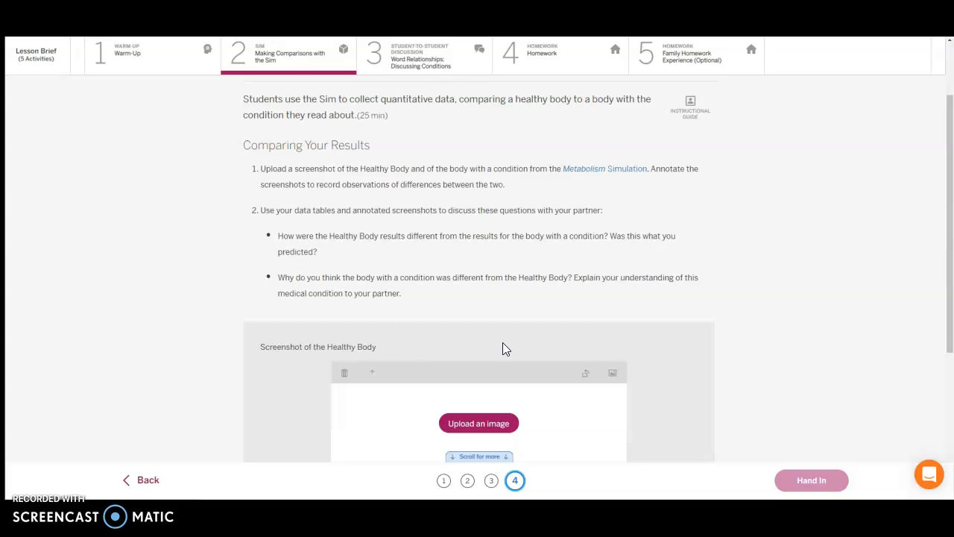
pyautogui.click(483, 369)
pyautogui.click(467, 481)
pyautogui.click(491, 481)
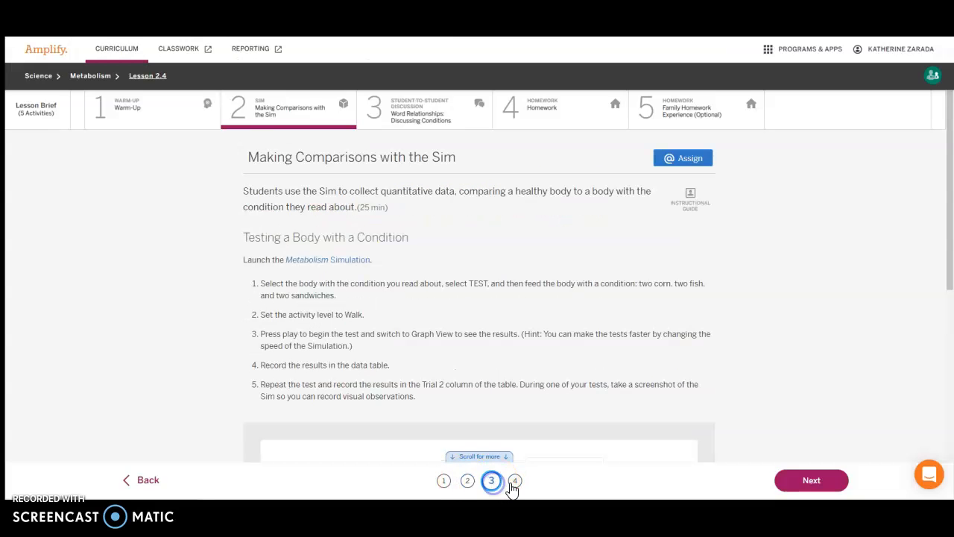
pyautogui.scroll(-5, 491, 417)
pyautogui.click(515, 481)
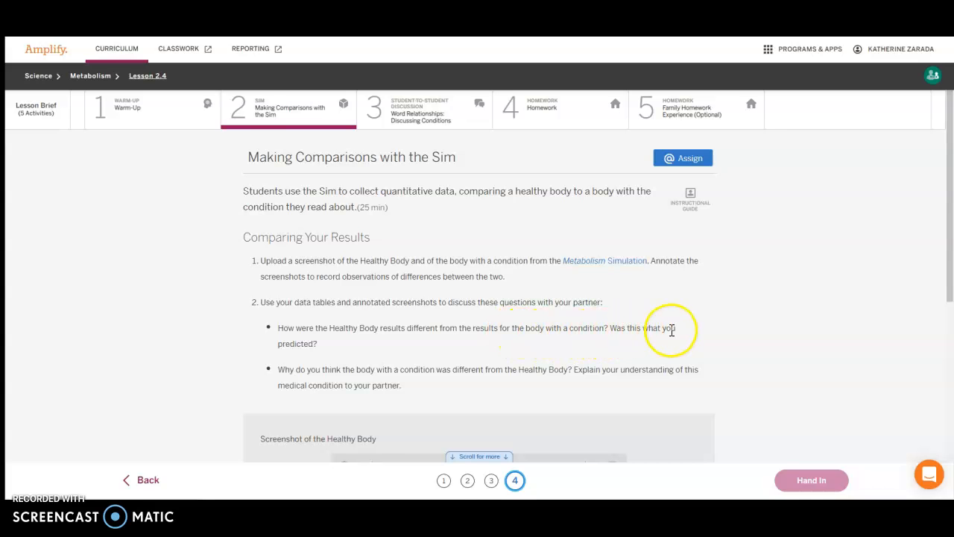
pyautogui.click(444, 480)
pyautogui.scroll(-3, 486, 421)
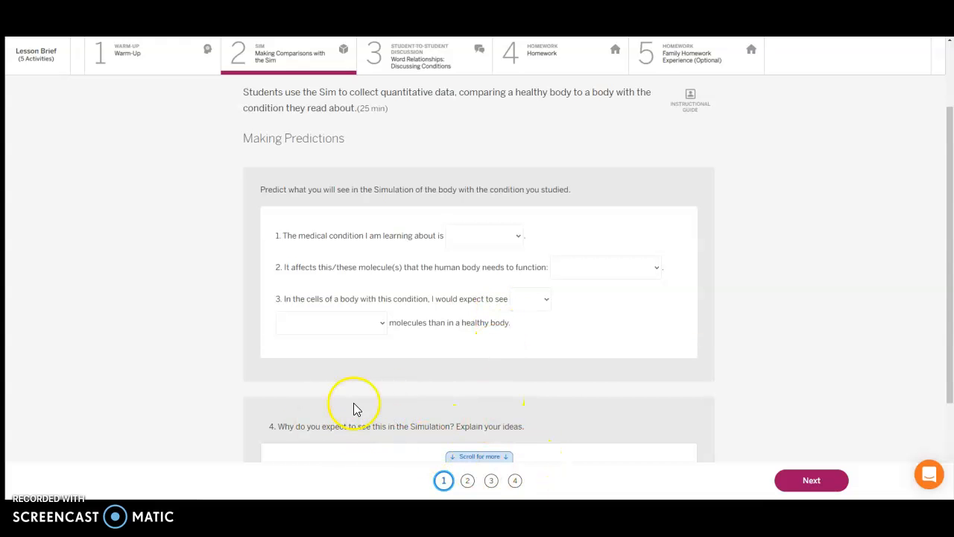
pyautogui.click(514, 480)
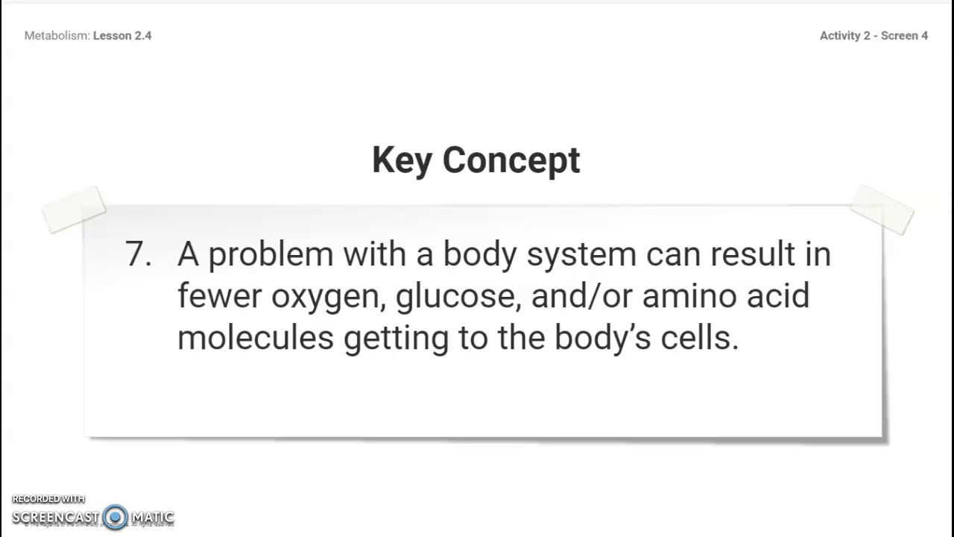
# Advance from the Key Concept slide to the Activity 3 Word Relationships title slide
pyautogui.press('Right')
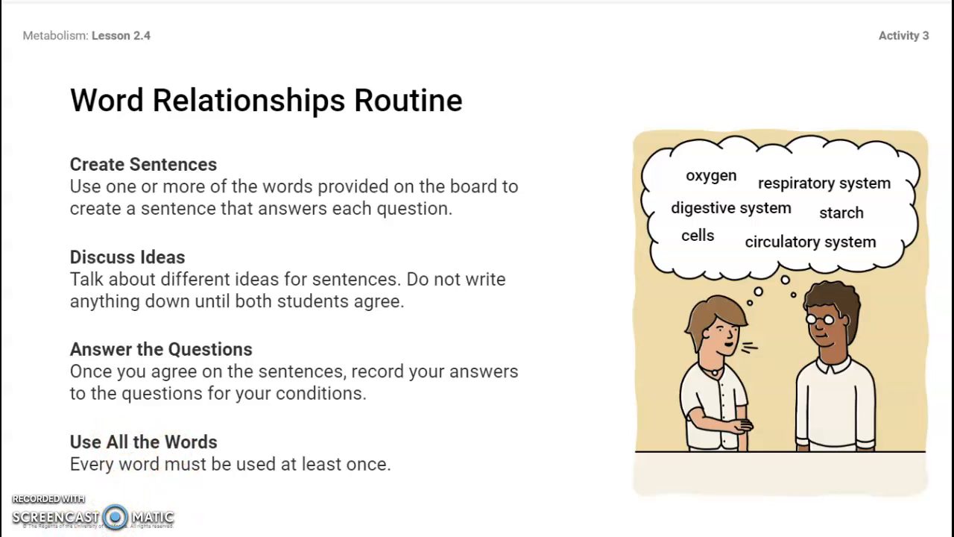
# Advance to the Word Relationships activity with its word bank and condition-pair questions
pyautogui.press('Right')
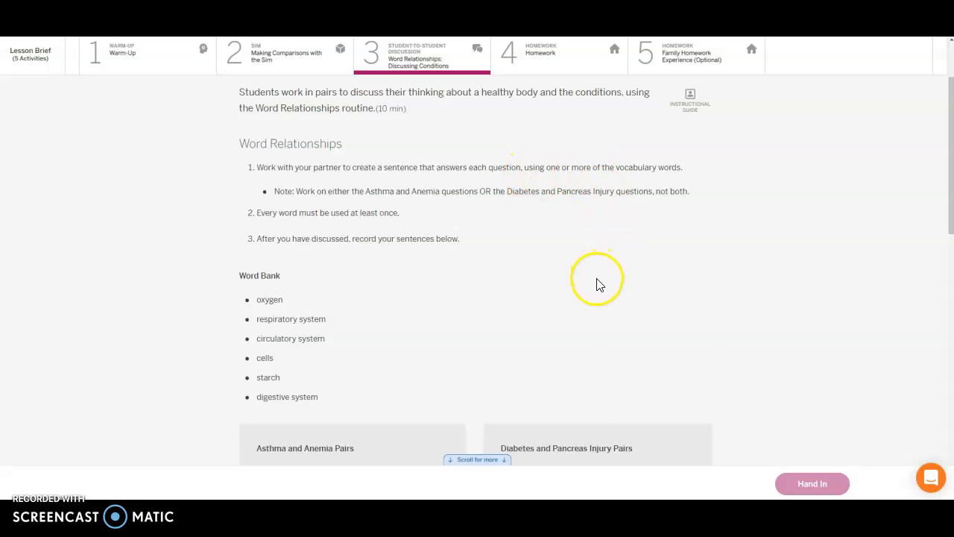
pyautogui.scroll(-2, 596, 283)
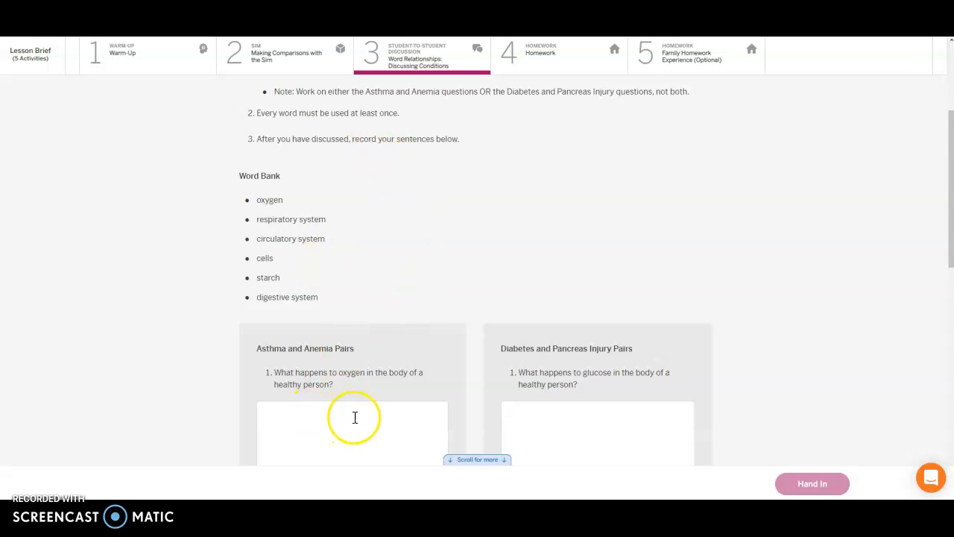
pyautogui.scroll(-3, 354, 417)
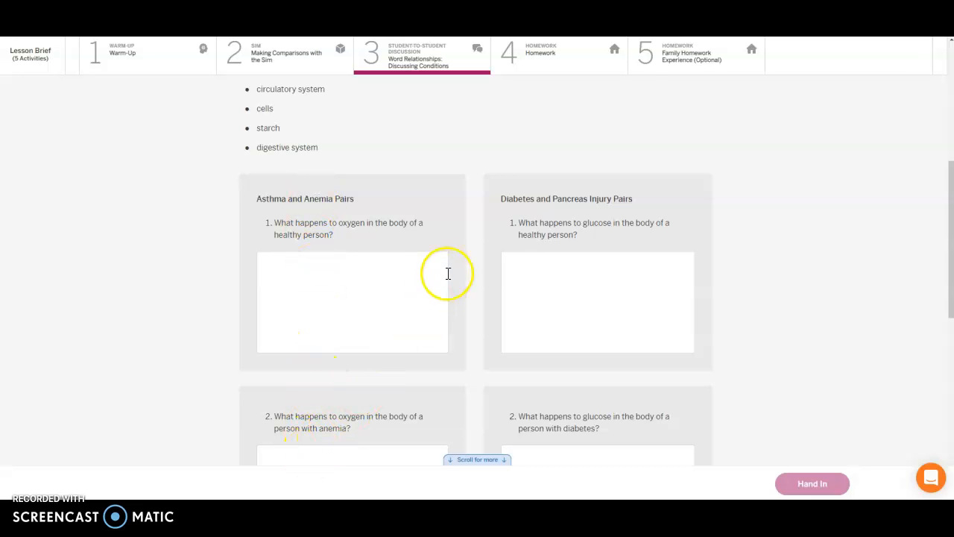
pyautogui.scroll(-5, 318, 365)
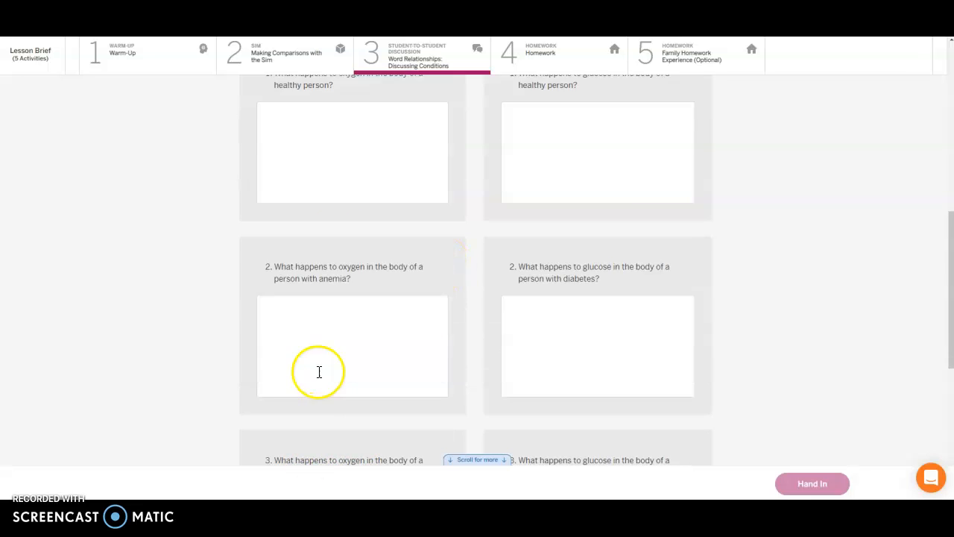
pyautogui.scroll(-3, 318, 373)
pyautogui.scroll(-2, 319, 375)
pyautogui.scroll(5, 373, 395)
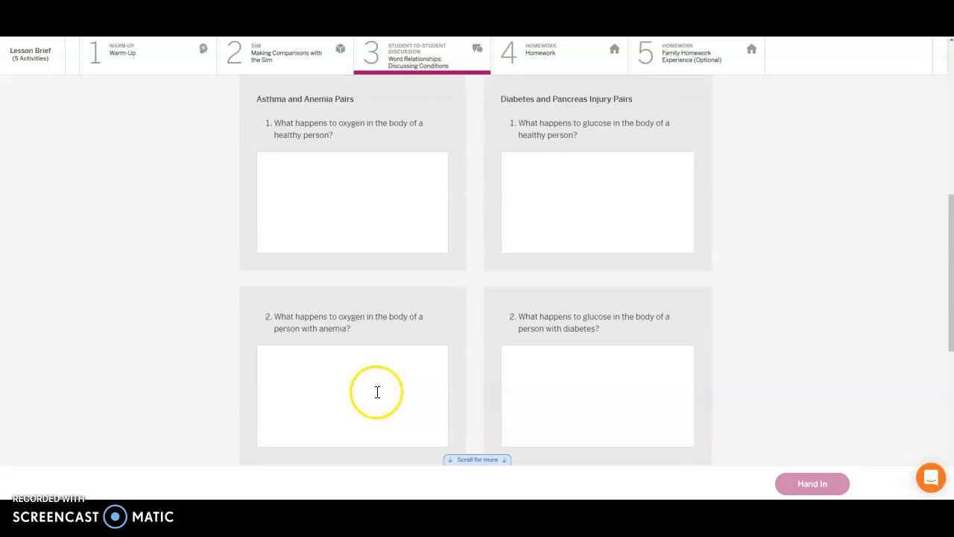
pyautogui.scroll(4, 387, 388)
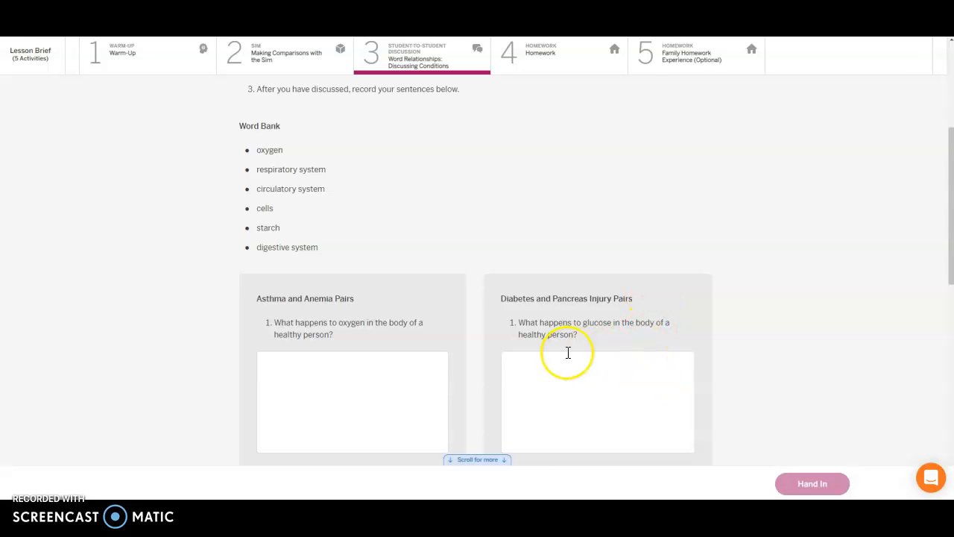
pyautogui.scroll(-3, 567, 352)
pyautogui.scroll(-3, 567, 352)
pyautogui.scroll(-3, 567, 352)
pyautogui.scroll(-2, 567, 352)
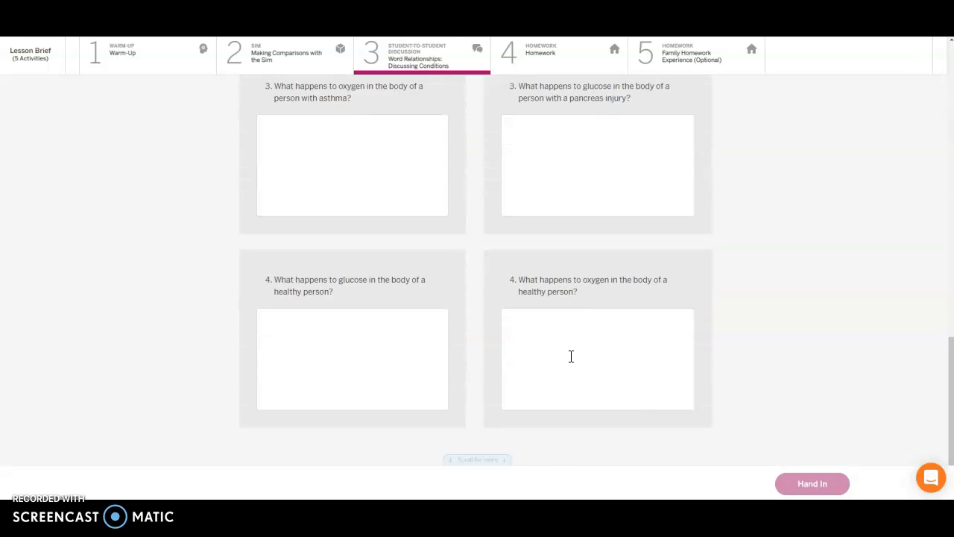
pyautogui.scroll(2, 567, 357)
pyautogui.scroll(2, 570, 369)
pyautogui.scroll(3, 569, 368)
pyautogui.scroll(3, 589, 358)
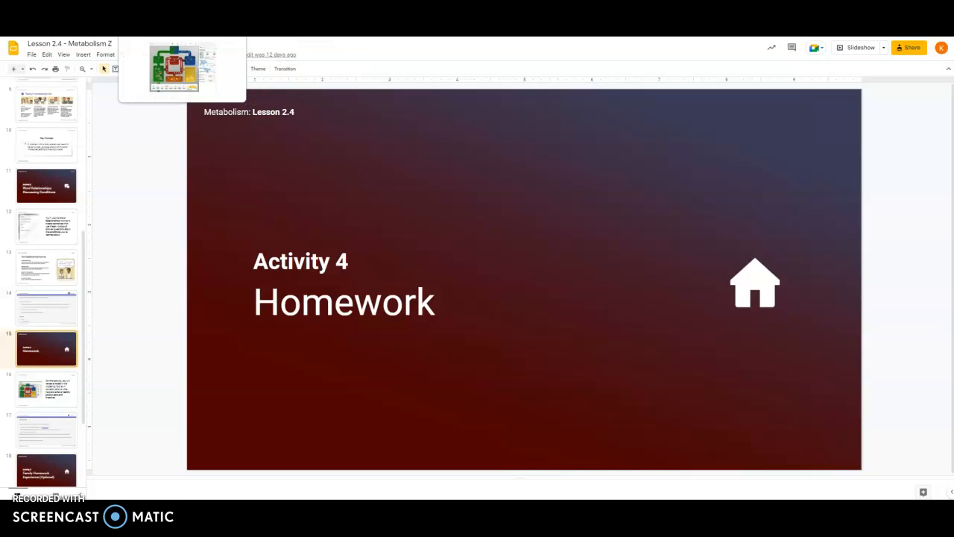
# Return to the Amplify lesson, go to the Homework activity and bring up options for the 2.4 Homework link
pyautogui.hotkey('ctrl', 'Tab')
pyautogui.hotkey('ctrl', 'Tab')
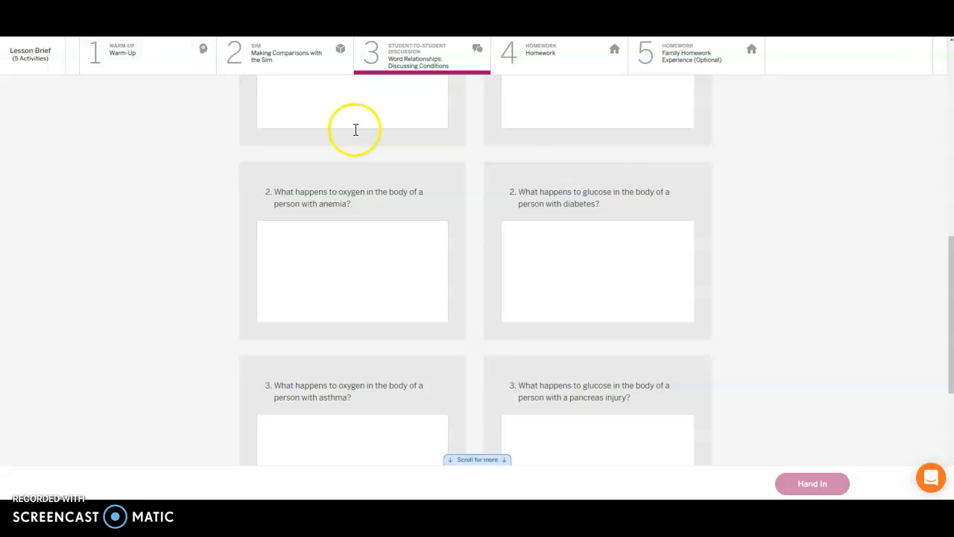
pyautogui.click(552, 53)
pyautogui.scroll(-3, 428, 267)
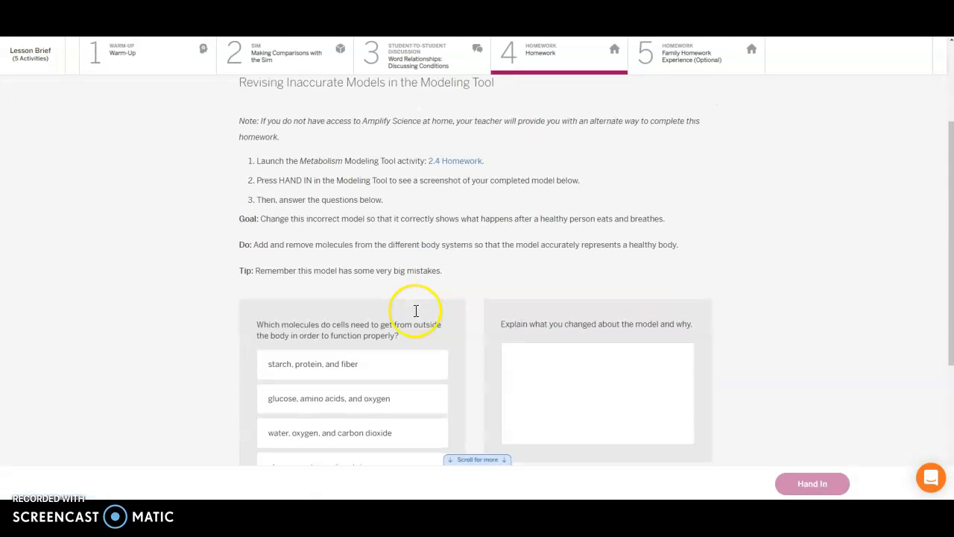
pyautogui.rightClick(451, 166)
# Remove an oxygen and a protein molecule from the circulatory system in the 2.4 Homework model and hand it in
pyautogui.click(466, 166)
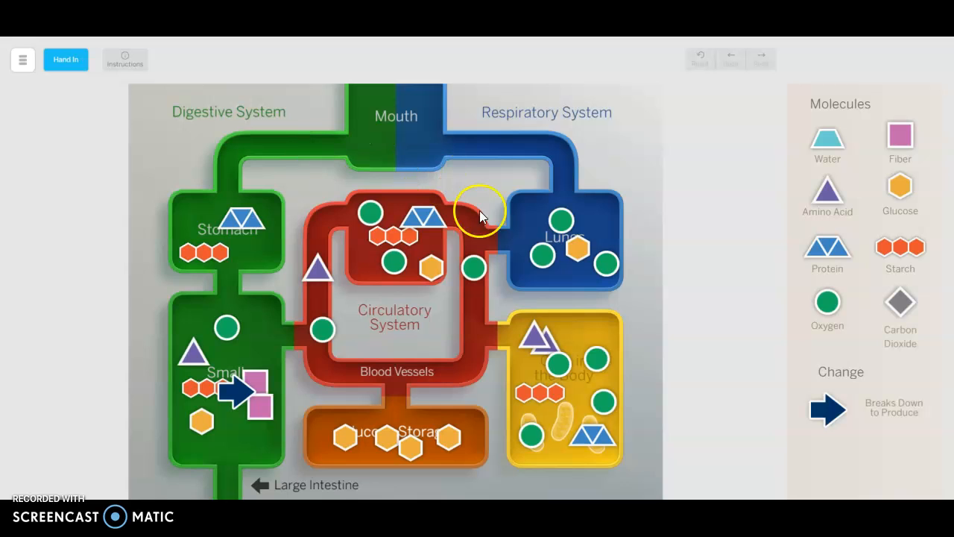
pyautogui.moveTo(471, 269); pyautogui.dragTo(687, 235)
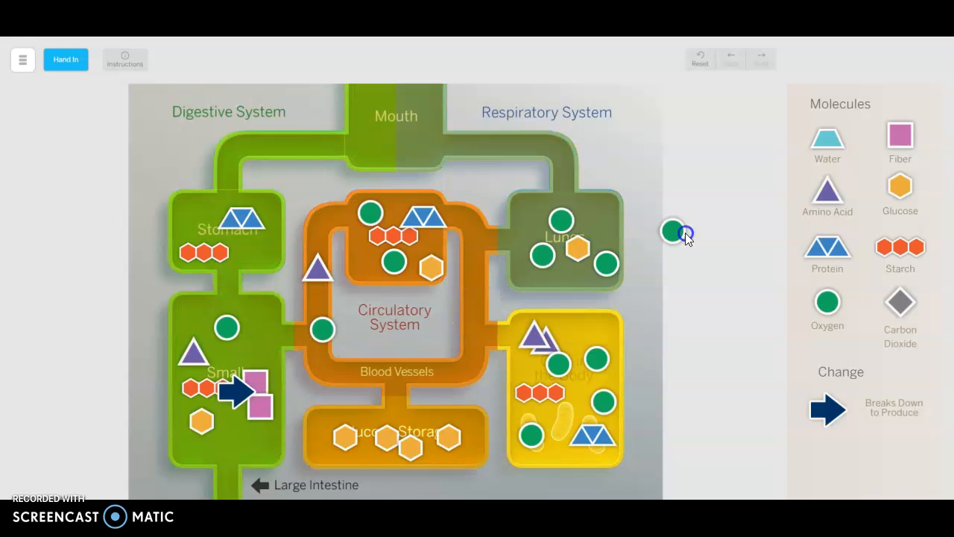
pyautogui.moveTo(714, 291); pyautogui.dragTo(715, 292)
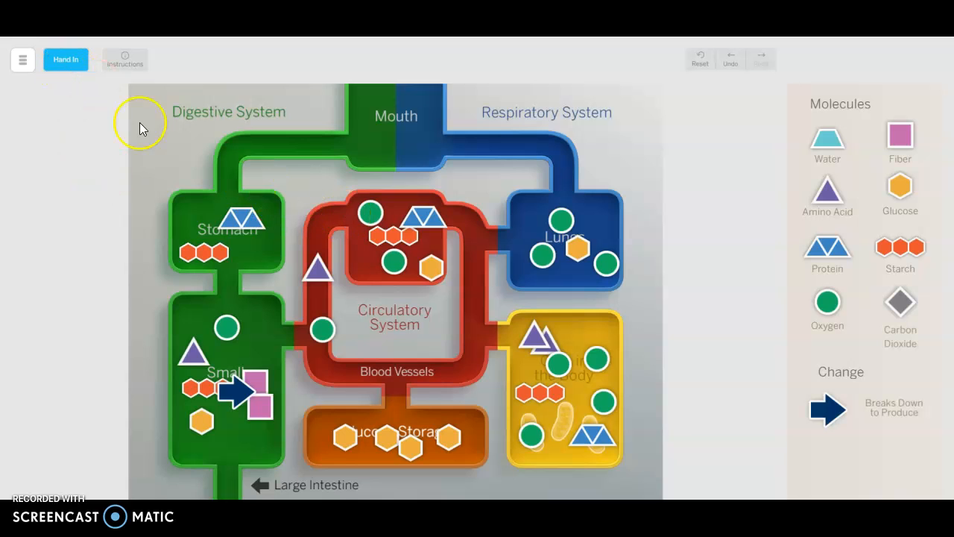
pyautogui.moveTo(423, 217)
pyautogui.mouseDown()
pyautogui.moveTo(279, 248)
pyautogui.moveTo(709, 267)
pyautogui.mouseUp()
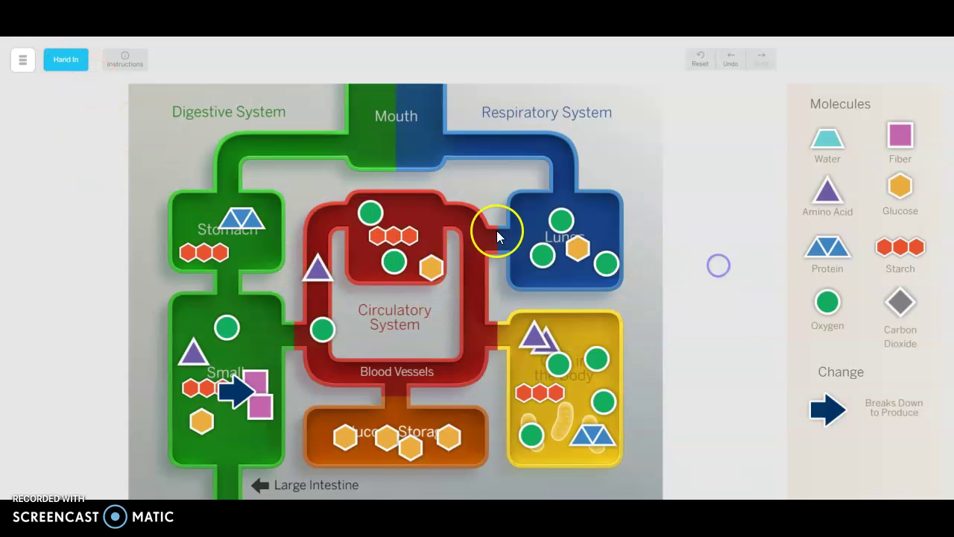
pyautogui.click(67, 61)
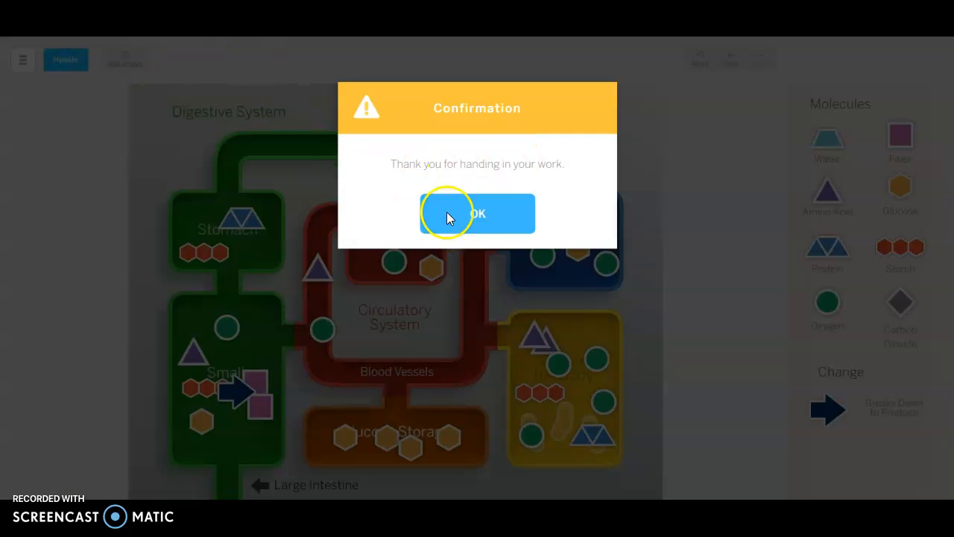
# Dismiss the hand-in confirmation and reload the Homework page so the model screenshot appears
pyautogui.click(446, 211)
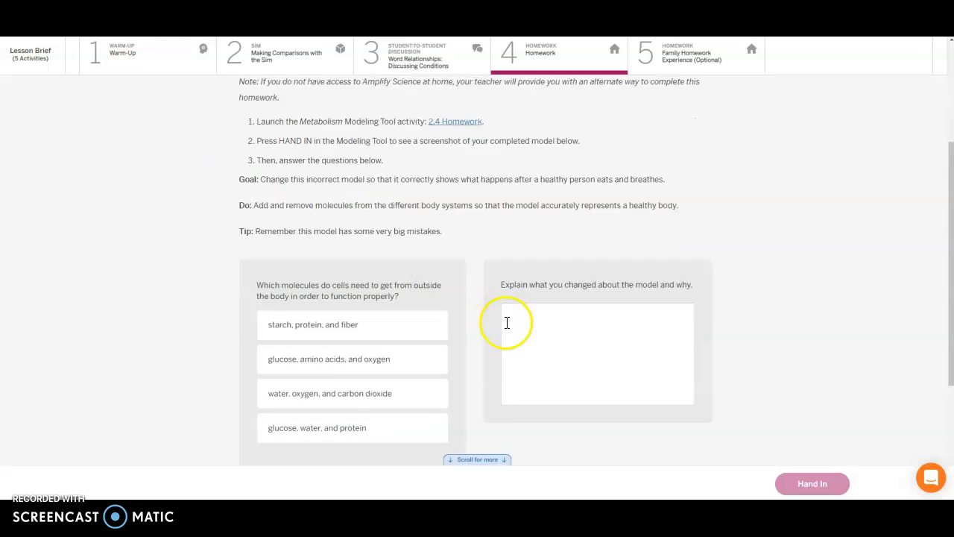
pyautogui.scroll(-5, 395, 253)
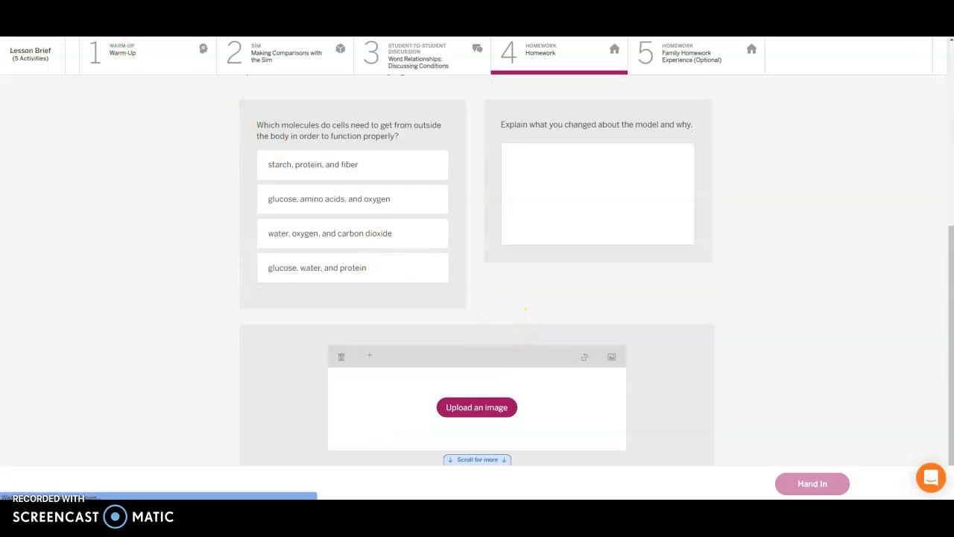
pyautogui.click(468, 407)
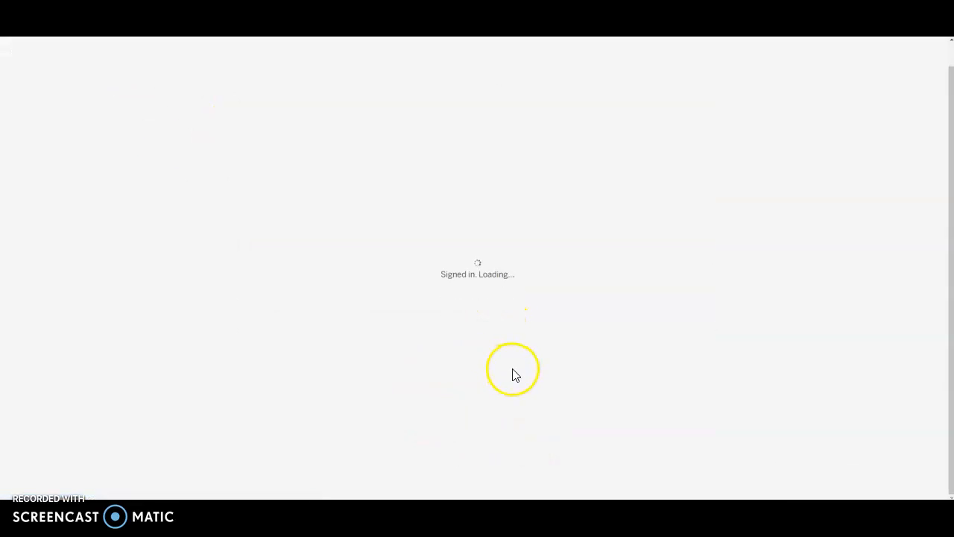
pyautogui.scroll(-5, 514, 371)
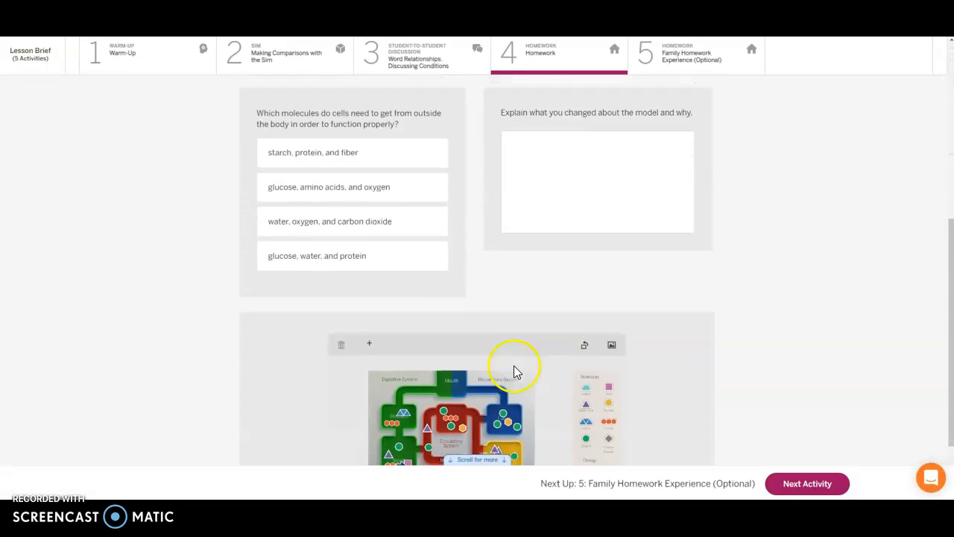
pyautogui.scroll(-5, 447, 350)
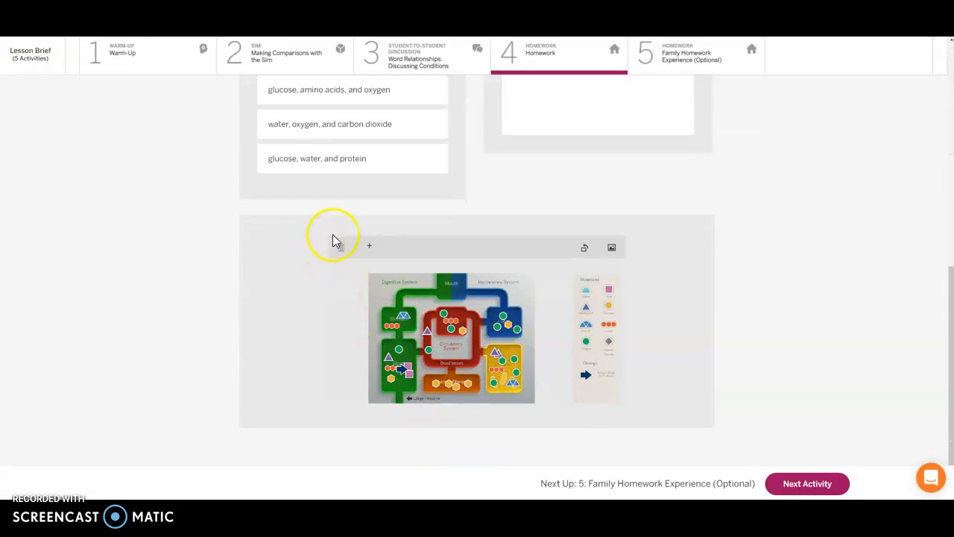
pyautogui.scroll(5, 432, 306)
pyautogui.scroll(3, 328, 246)
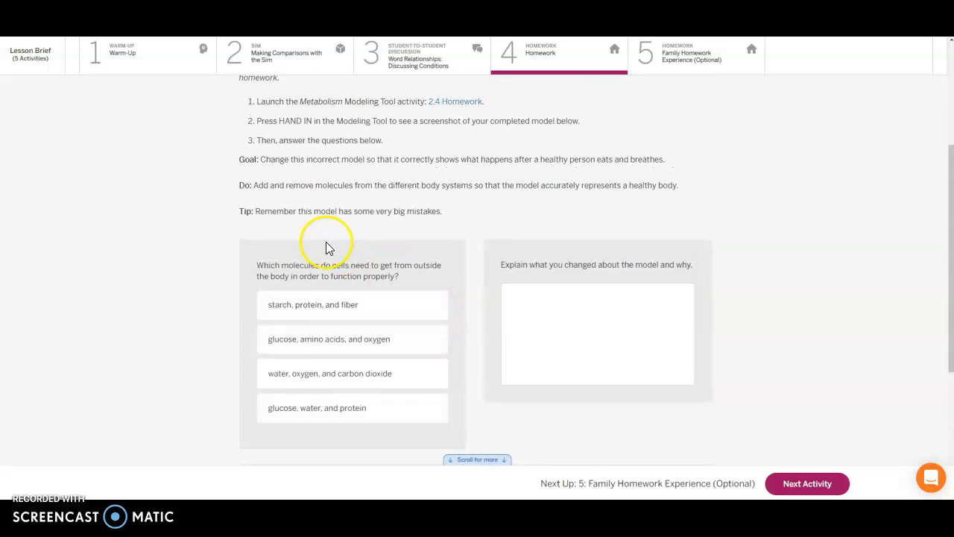
pyautogui.scroll(-3, 543, 439)
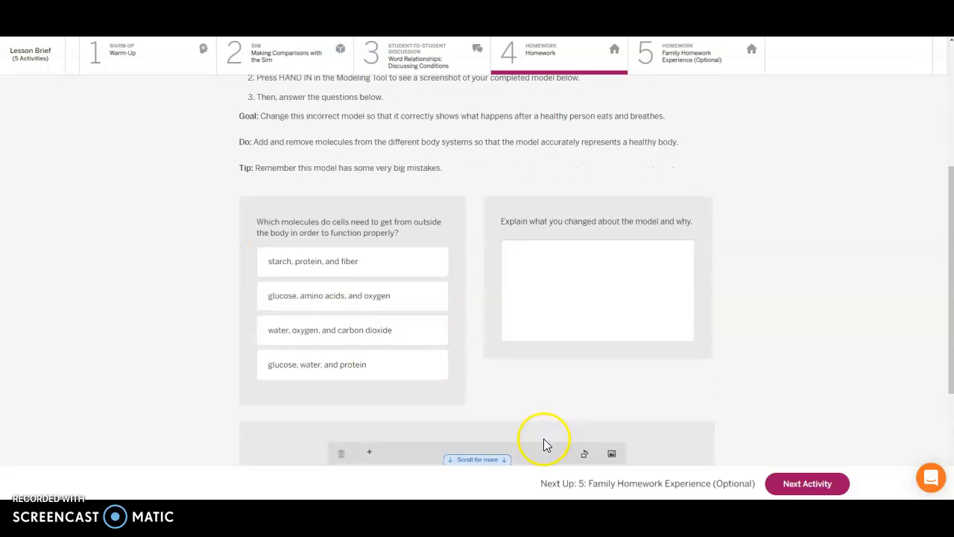
pyautogui.scroll(-3, 543, 439)
pyautogui.scroll(6, 538, 443)
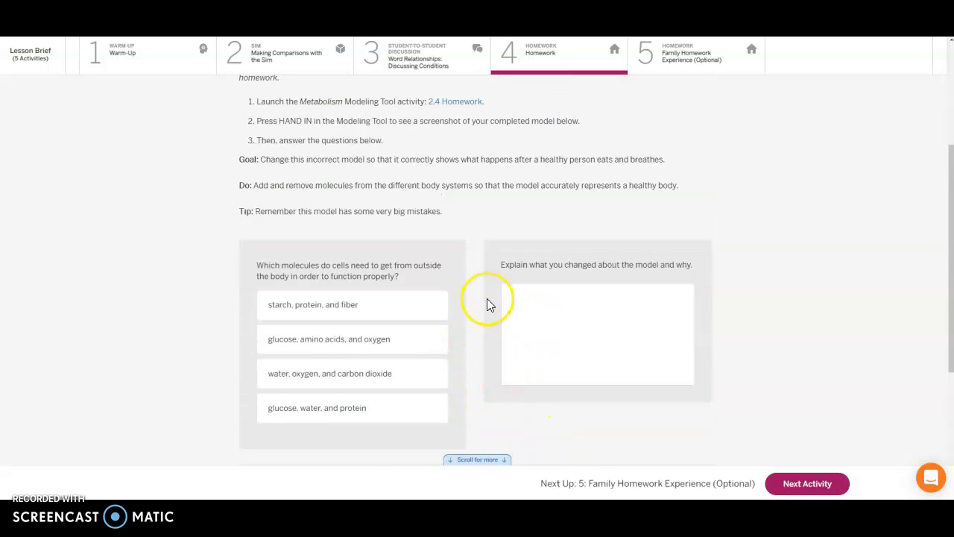